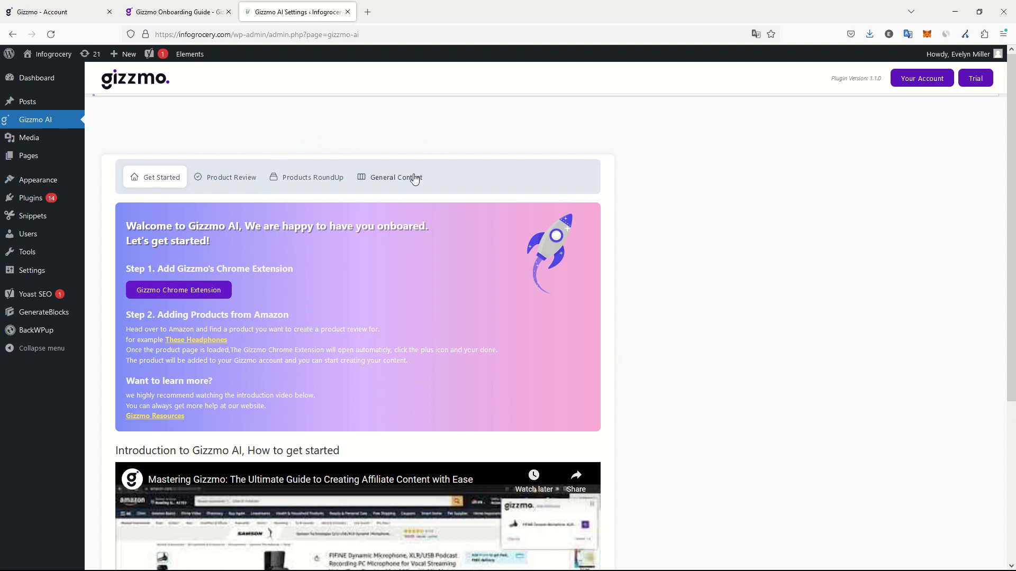
Open the General Content section and examine its instructions and the list of products already added.
{"action": "left_click", "coordinate": [414, 179]}
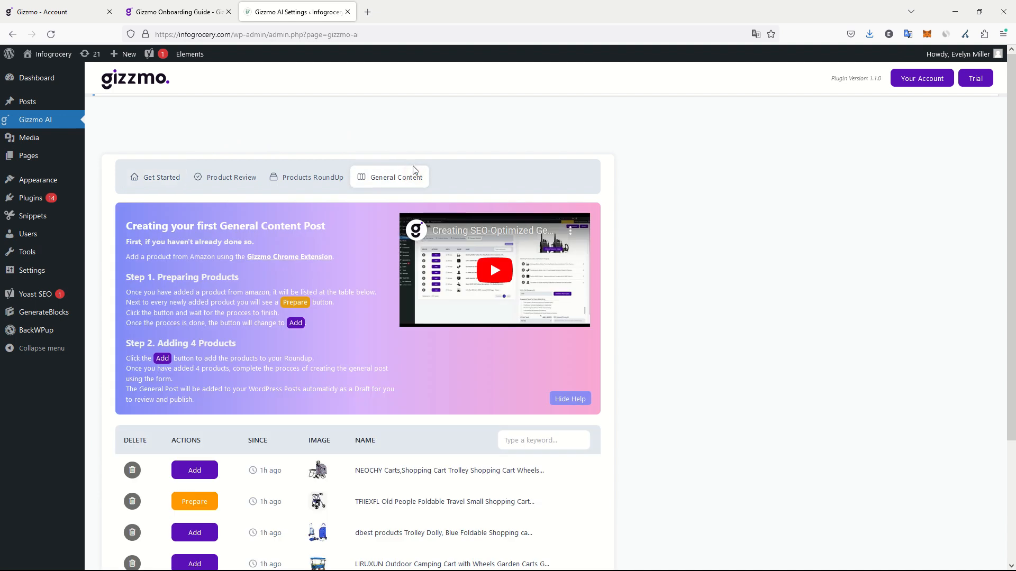
{"action": "scroll", "coordinate": [424, 161], "scroll_direction": "down", "scroll_amount": 2}
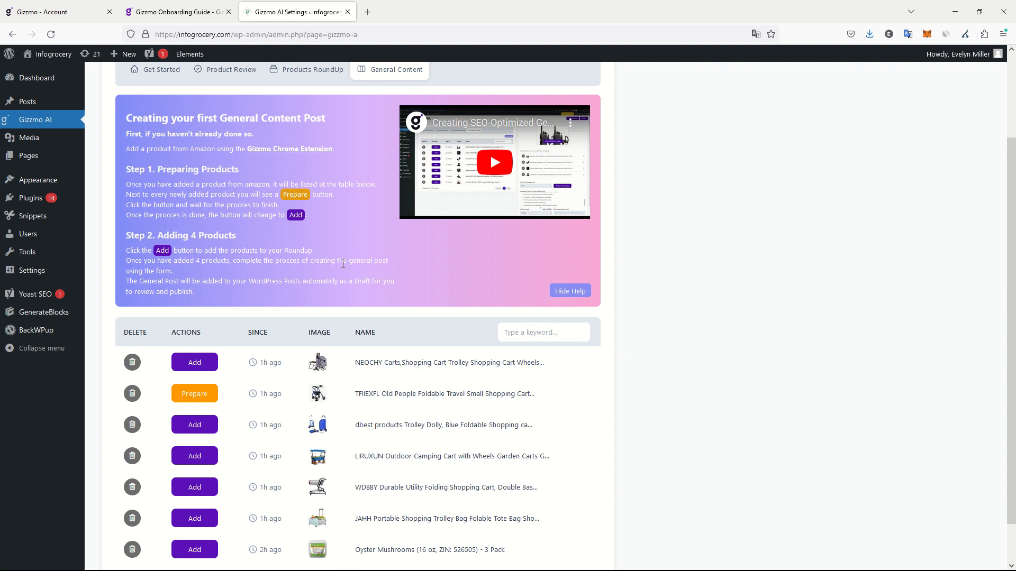
{"action": "scroll", "coordinate": [365, 371], "scroll_direction": "down", "scroll_amount": 1}
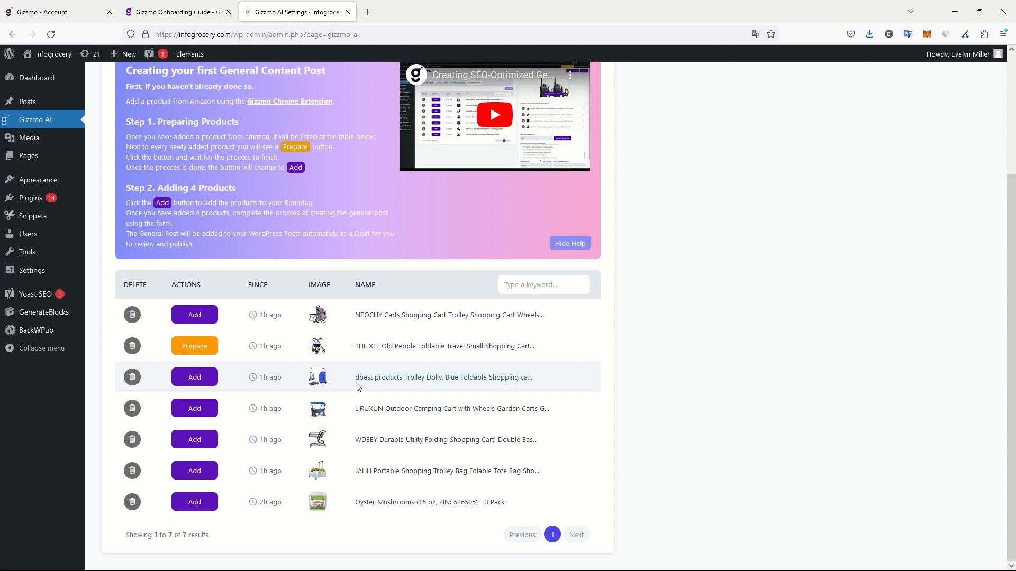
{"action": "scroll", "coordinate": [359, 370], "scroll_direction": "up", "scroll_amount": 3}
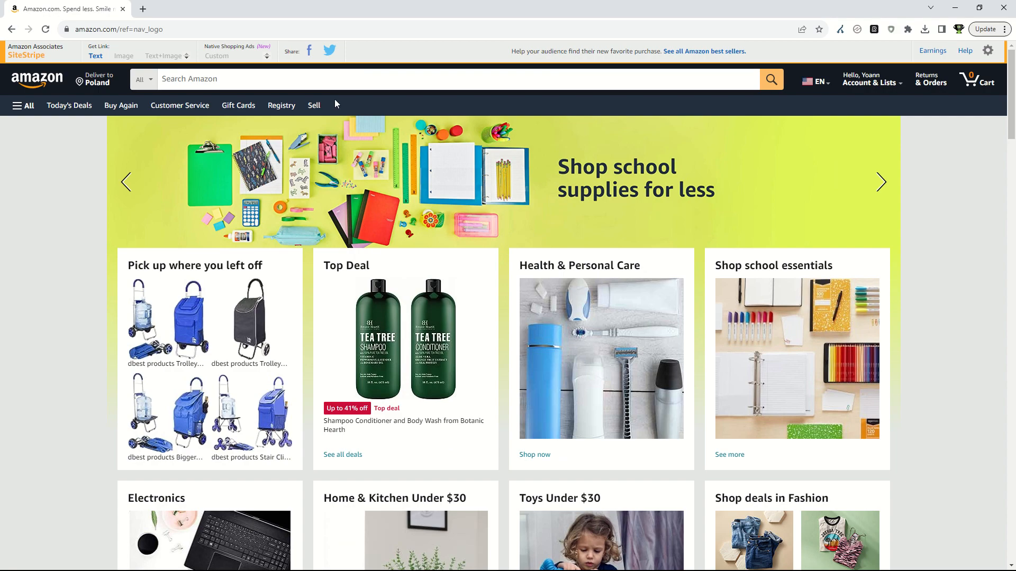
Switch to Amazon, search for "cooking robot", and add the ChefRobot Smart Food Processor to Gizzmo.
{"action": "left_click", "coordinate": [328, 80]}
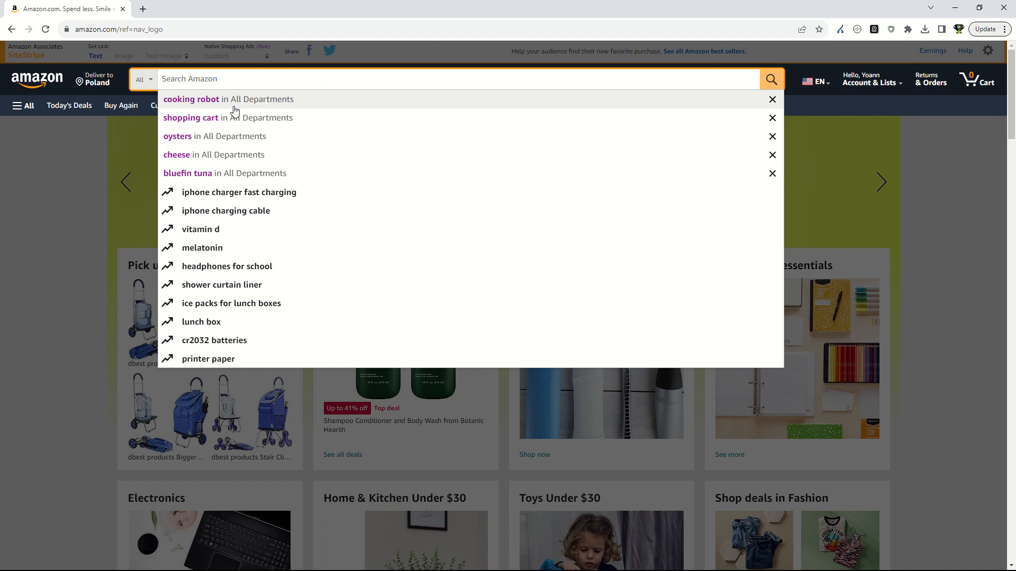
{"action": "left_click", "coordinate": [215, 102]}
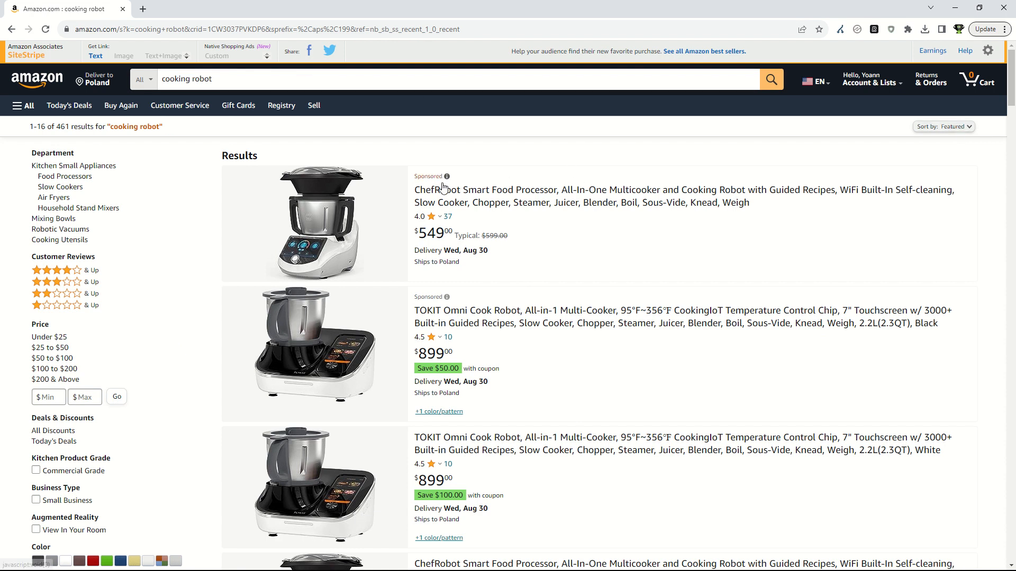
{"action": "left_click", "coordinate": [320, 215]}
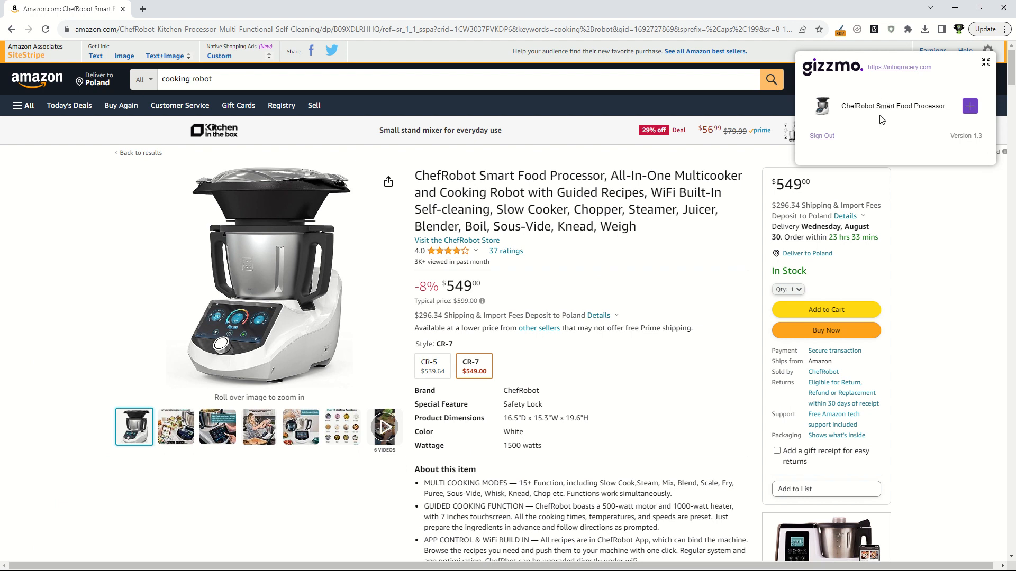
{"action": "left_click", "coordinate": [970, 109]}
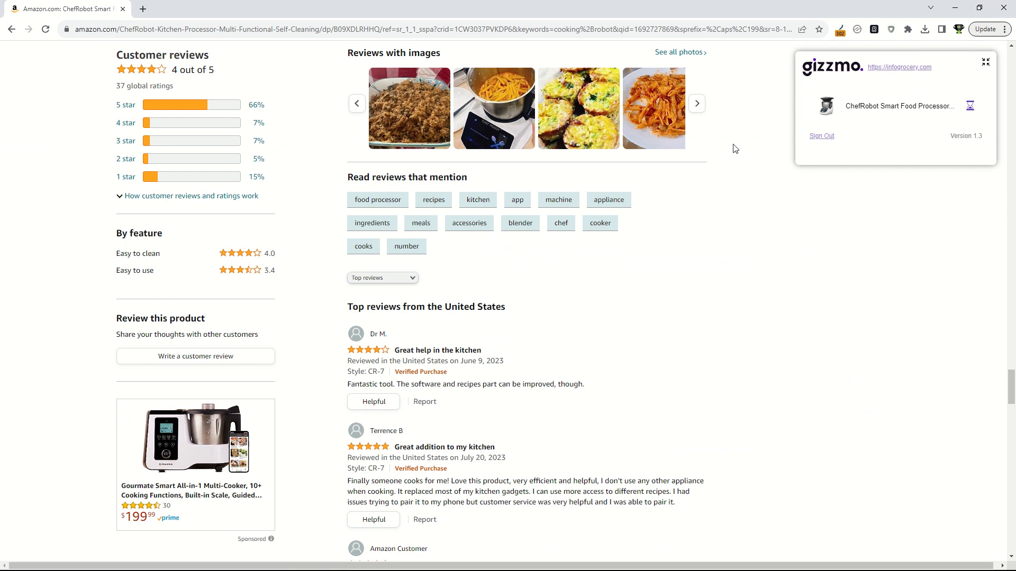
{"action": "scroll", "coordinate": [688, 156], "scroll_direction": "up", "scroll_amount": 6}
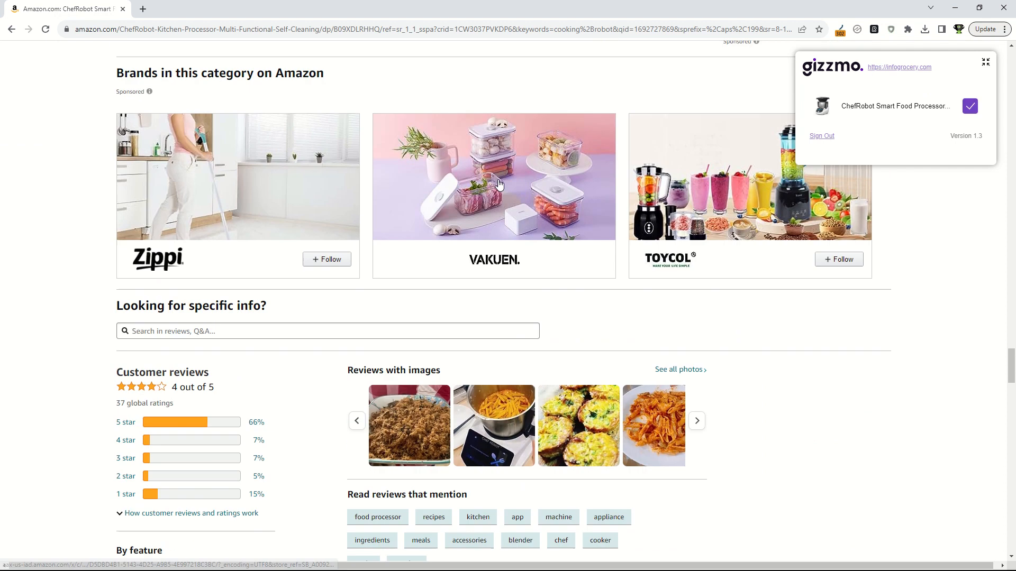
Return to the "cooking robot" search results and sort them by Price: High to Low.
{"action": "left_click", "coordinate": [11, 30]}
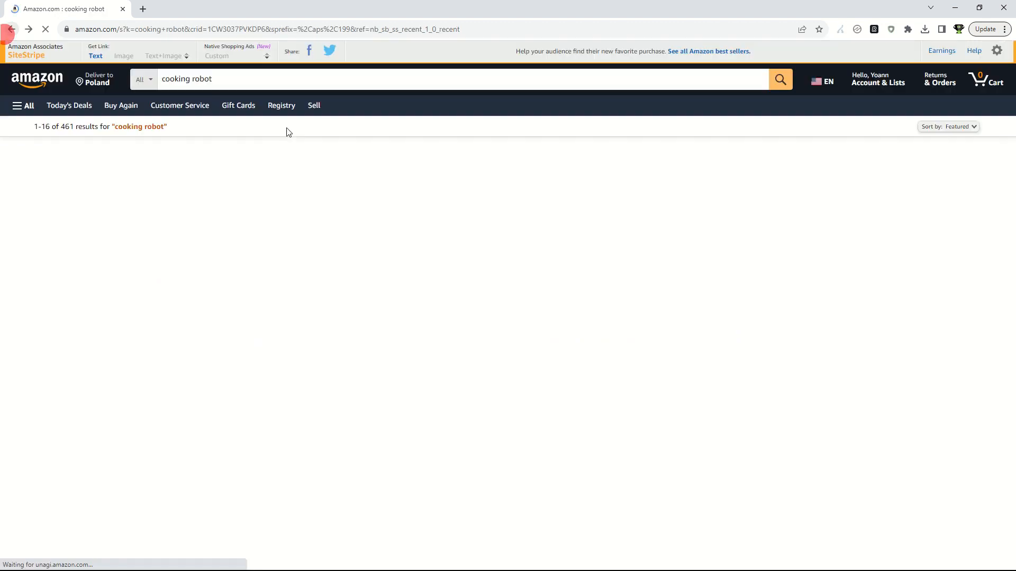
{"action": "scroll", "coordinate": [569, 200], "scroll_direction": "down", "scroll_amount": 7}
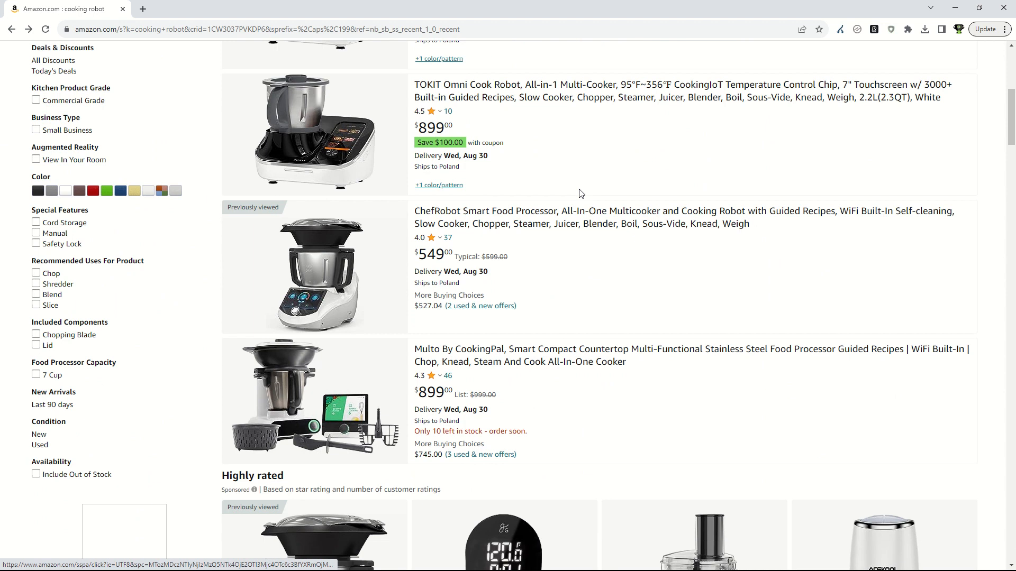
{"action": "scroll", "coordinate": [579, 185], "scroll_direction": "up", "scroll_amount": 7}
{"action": "scroll", "coordinate": [545, 193], "scroll_direction": "down", "scroll_amount": 7}
{"action": "scroll", "coordinate": [546, 193], "scroll_direction": "down", "scroll_amount": 10}
{"action": "scroll", "coordinate": [549, 192], "scroll_direction": "up", "scroll_amount": 17}
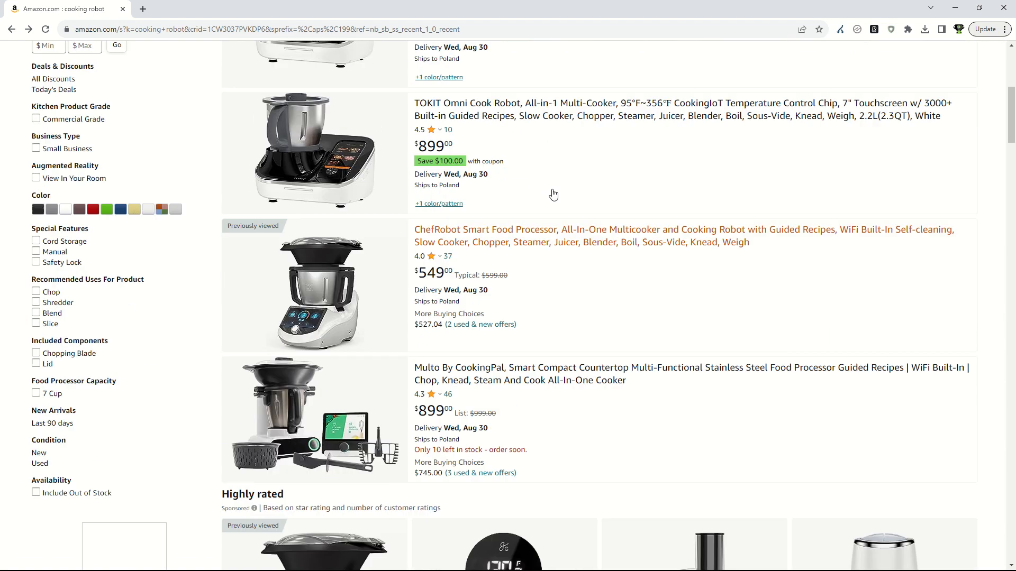
{"action": "left_click", "coordinate": [928, 127]}
{"action": "left_click", "coordinate": [924, 157]}
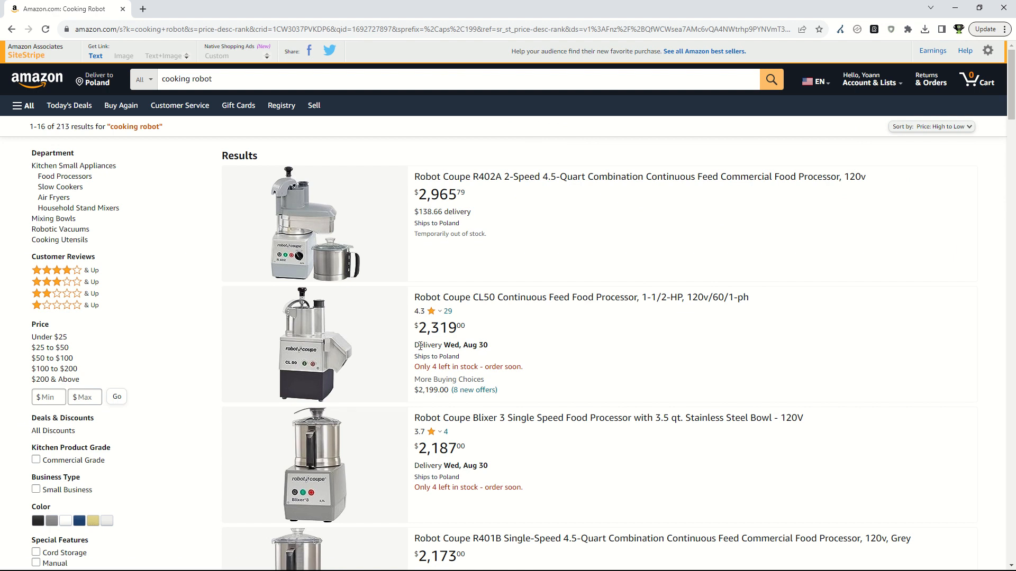
Add the Robot Coupe CL50 and Robot Coupe R2N CLR food processors from the Amazon results to Gizzmo.
{"action": "left_click", "coordinate": [313, 346]}
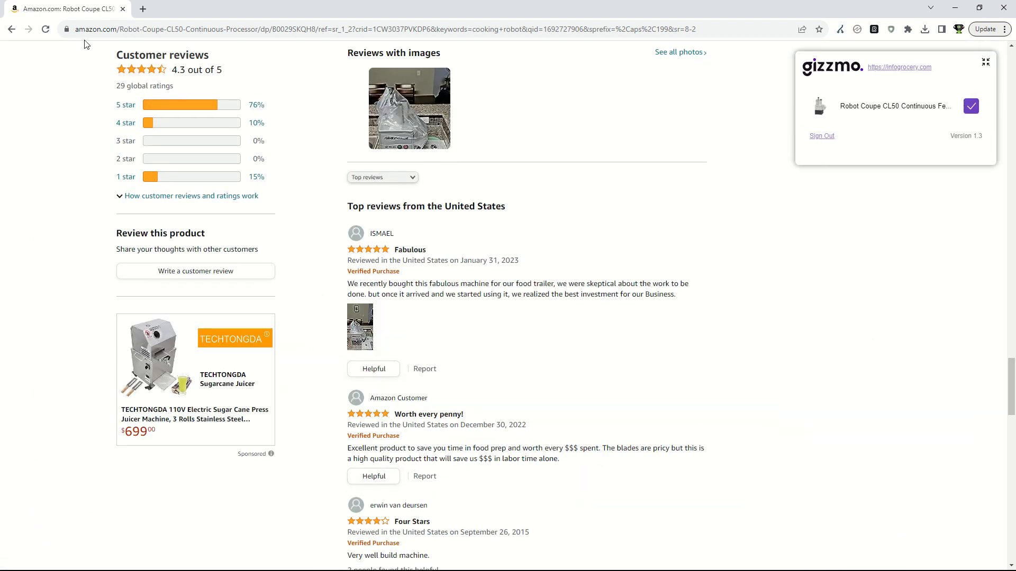
{"action": "left_click", "coordinate": [12, 30]}
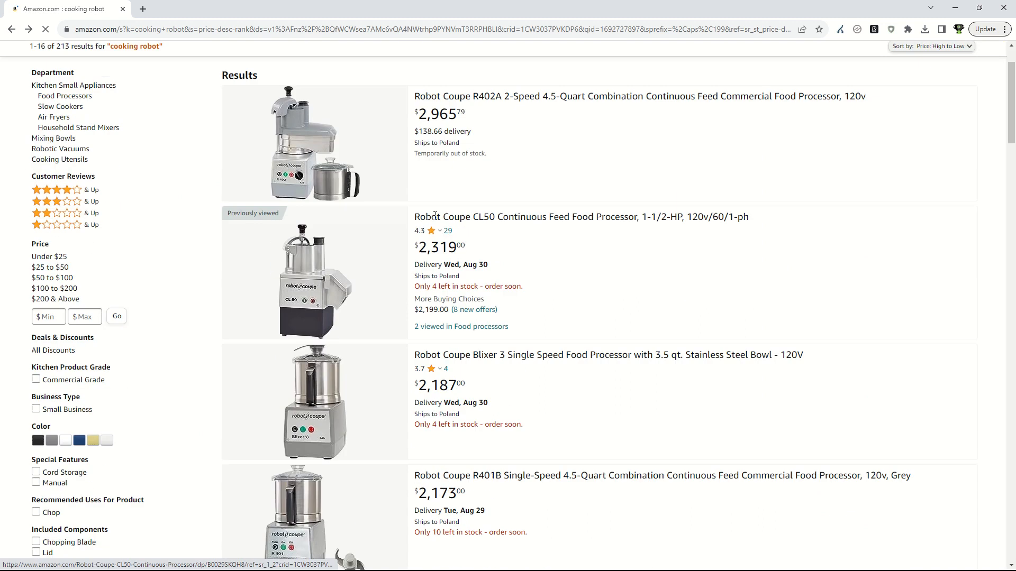
{"action": "scroll", "coordinate": [445, 211], "scroll_direction": "down", "scroll_amount": 20}
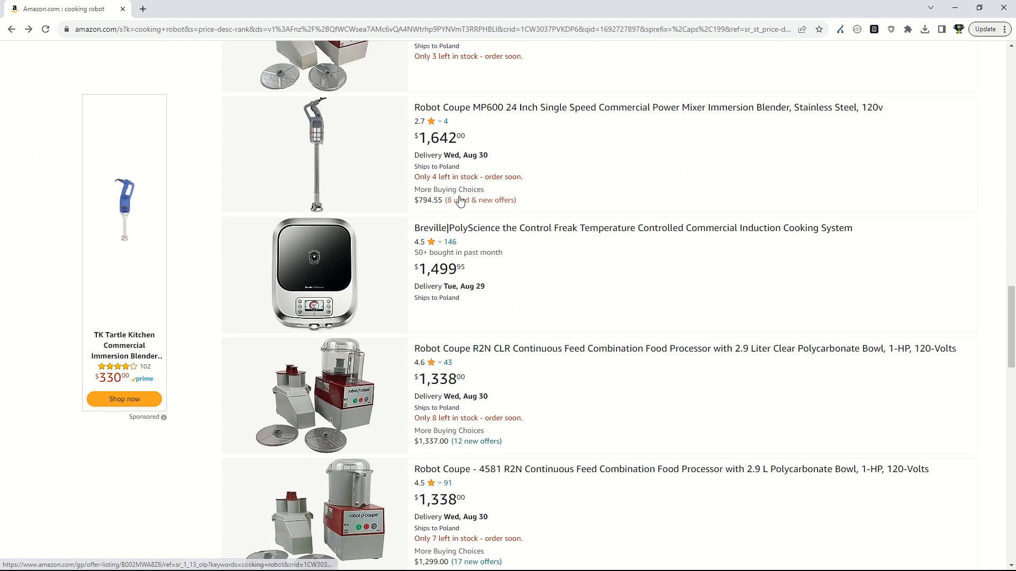
{"action": "scroll", "coordinate": [455, 200], "scroll_direction": "down", "scroll_amount": 2}
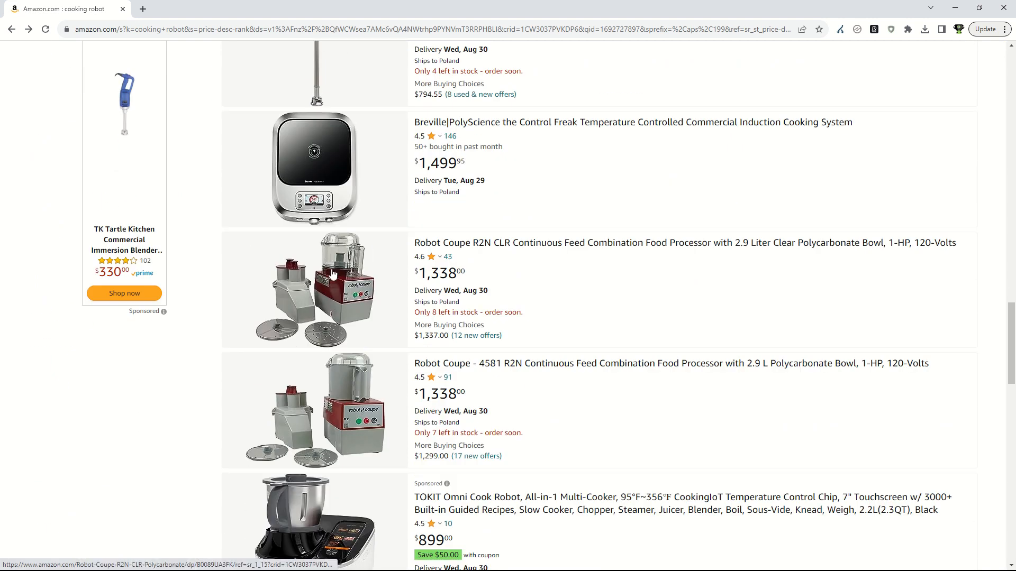
{"action": "left_click", "coordinate": [331, 276]}
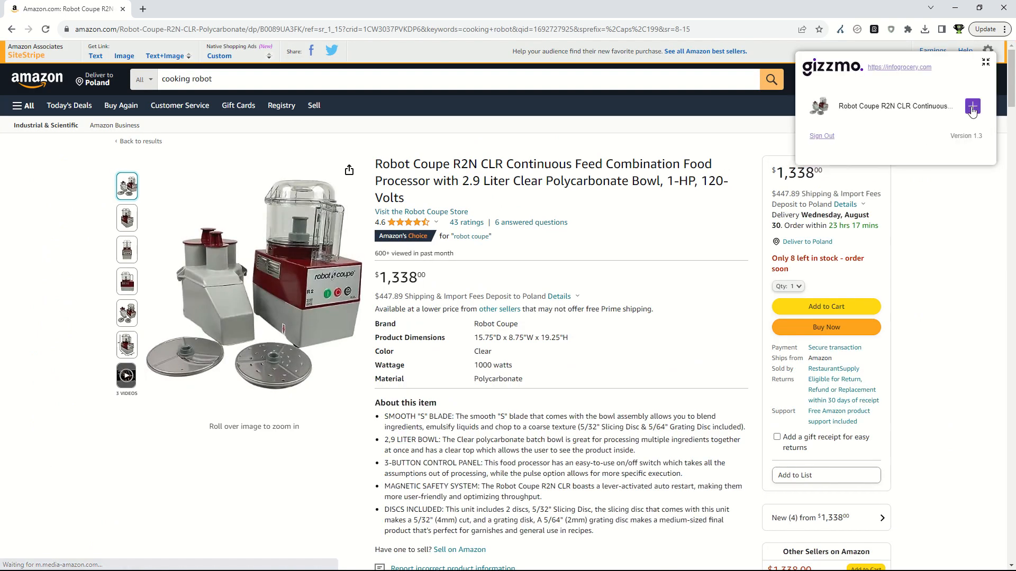
{"action": "left_click", "coordinate": [973, 108]}
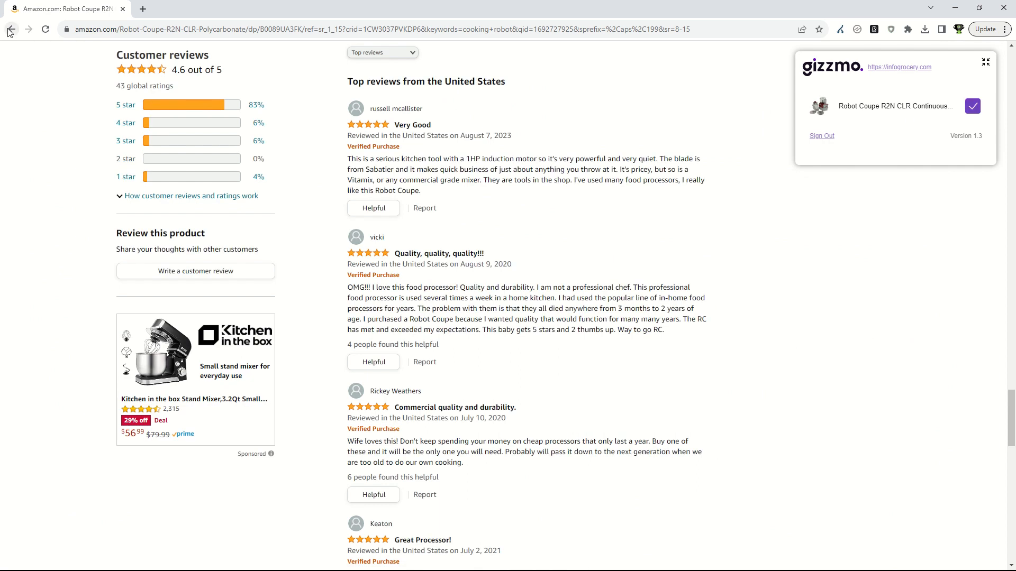
Return to the Amazon results, then switch to WordPress and check the newly added products in the Product Review list.
{"action": "left_click", "coordinate": [9, 30]}
{"action": "scroll", "coordinate": [399, 196], "scroll_direction": "down", "scroll_amount": 8}
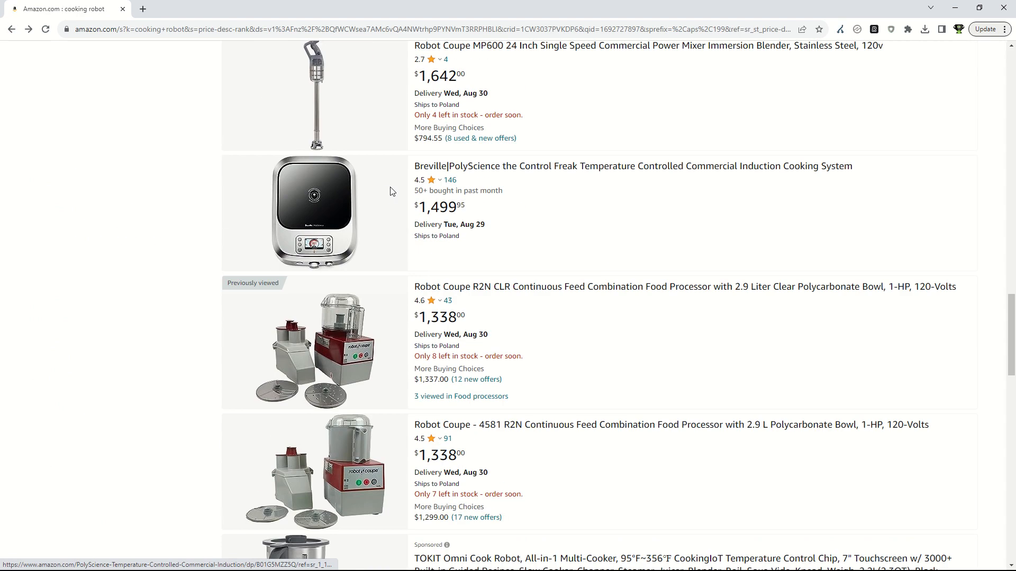
{"action": "scroll", "coordinate": [399, 196], "scroll_direction": "down", "scroll_amount": 4}
{"action": "scroll", "coordinate": [397, 168], "scroll_direction": "up", "scroll_amount": 3}
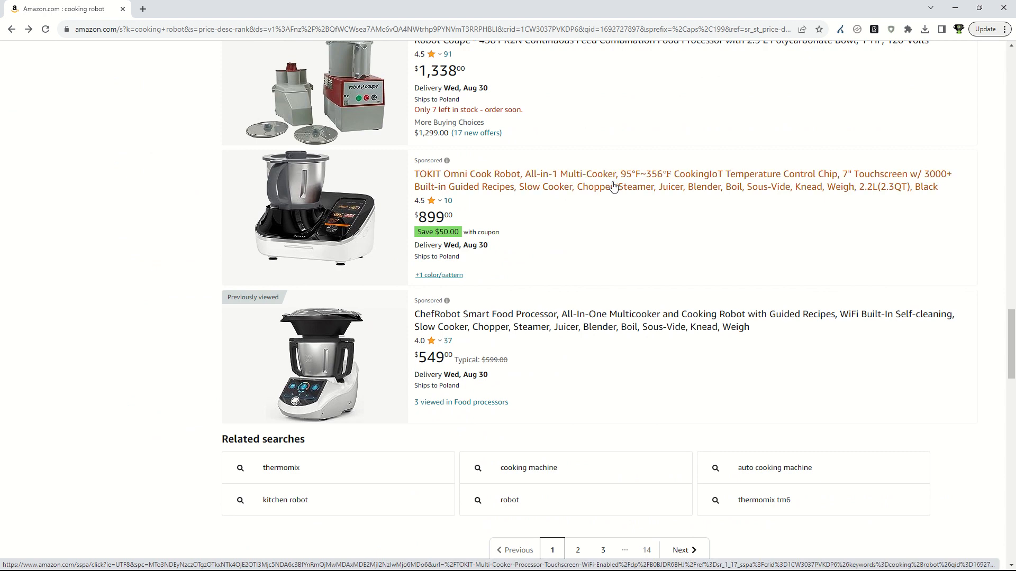
{"action": "key", "text": "alt+Tab"}
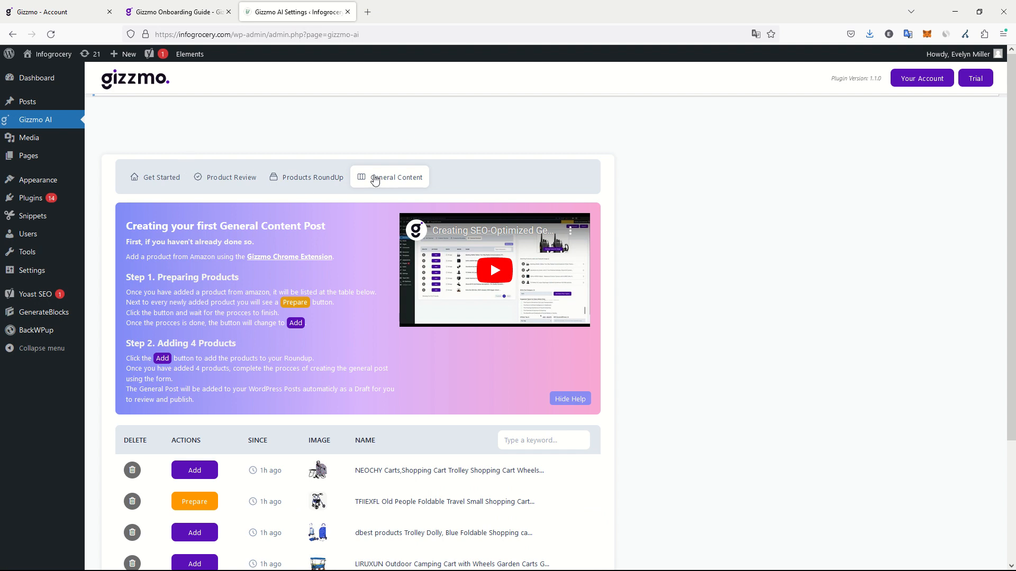
{"action": "left_click", "coordinate": [379, 179]}
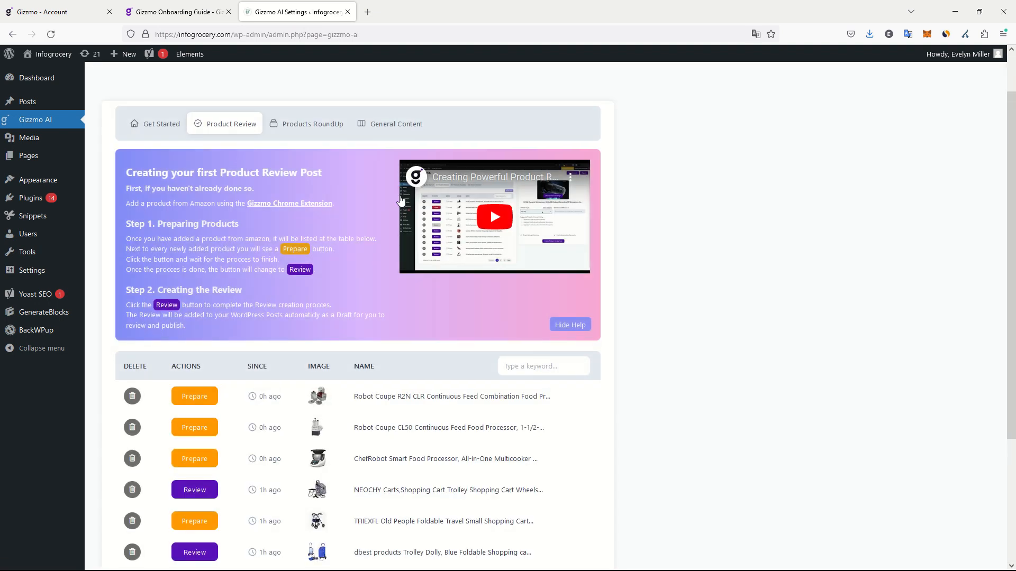
{"action": "scroll", "coordinate": [400, 200], "scroll_direction": "down", "scroll_amount": 3}
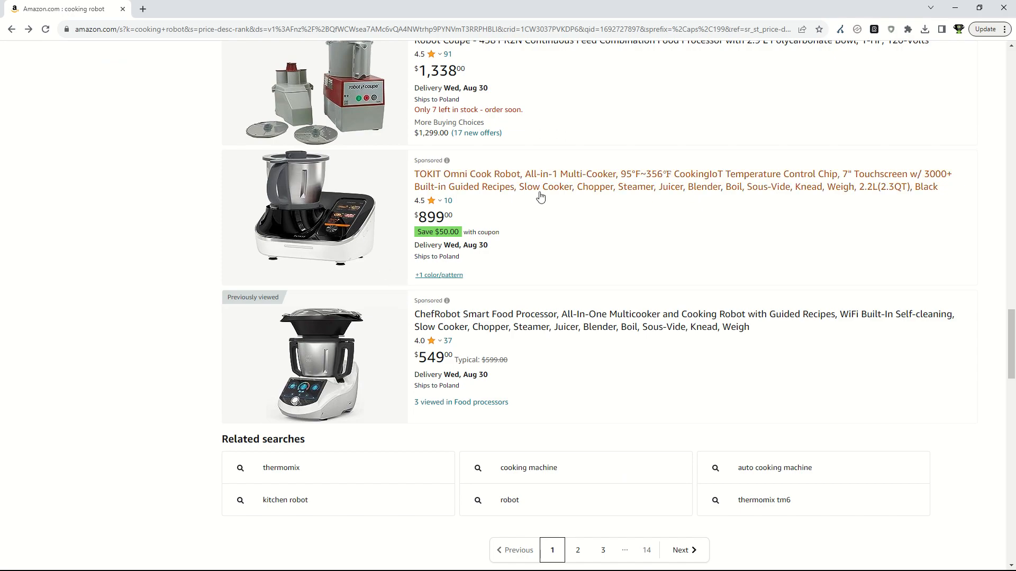
Switch to Amazon and add the black TOKIT Omni Cook Robot to Gizzmo.
{"action": "left_click", "coordinate": [382, 199]}
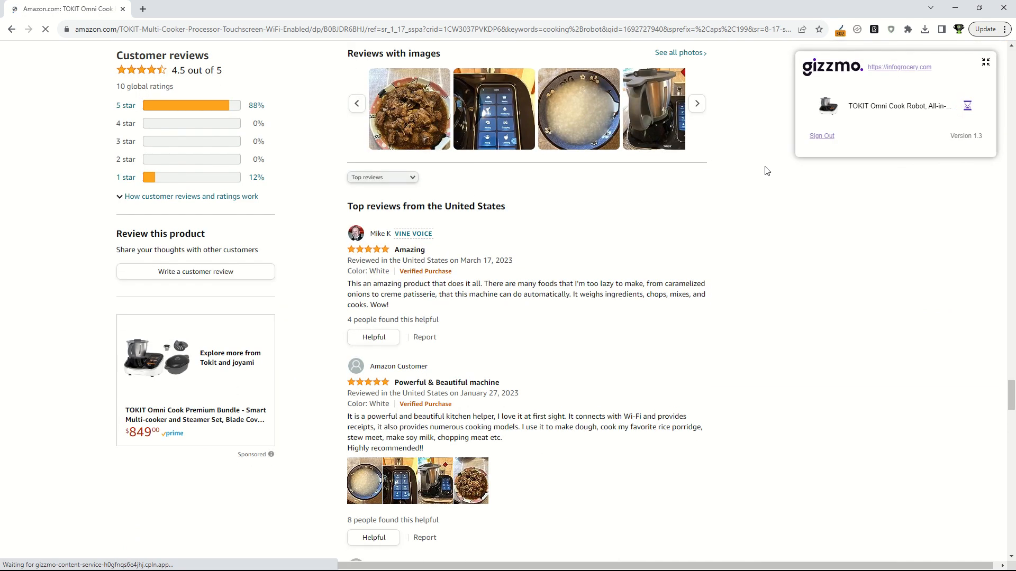
{"action": "key", "text": "alt+Tab"}
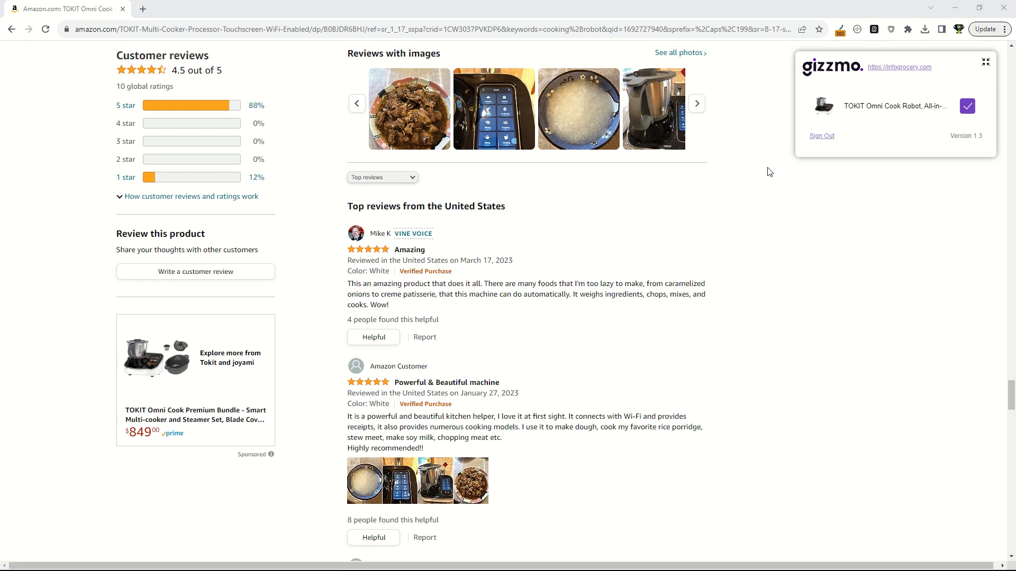
{"action": "scroll", "coordinate": [715, 203], "scroll_direction": "up", "scroll_amount": 4}
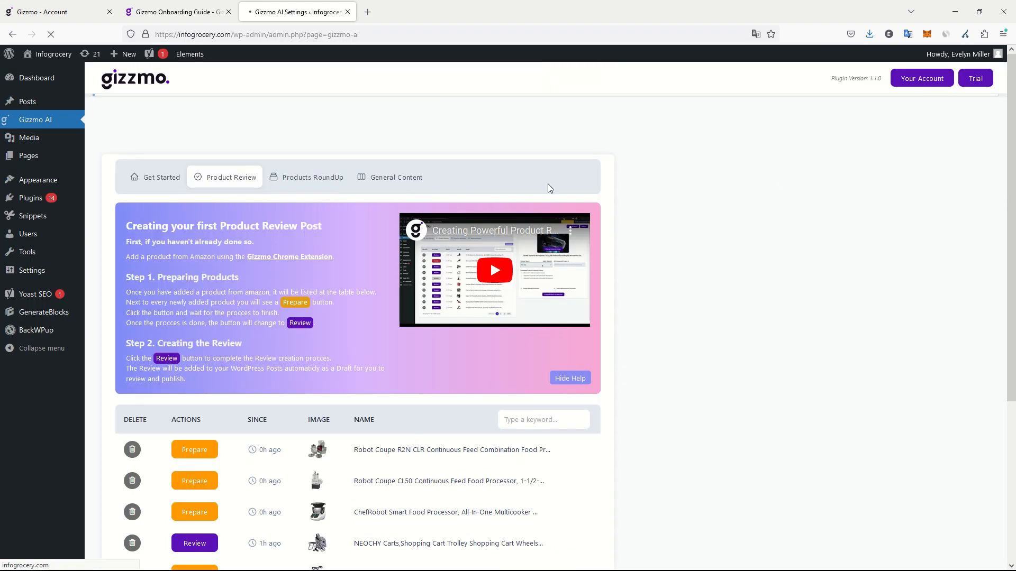
Reload the Gizzmo AI page in WordPress, open General Content, and read the Preparing Products instructions.
{"action": "left_click", "coordinate": [409, 177]}
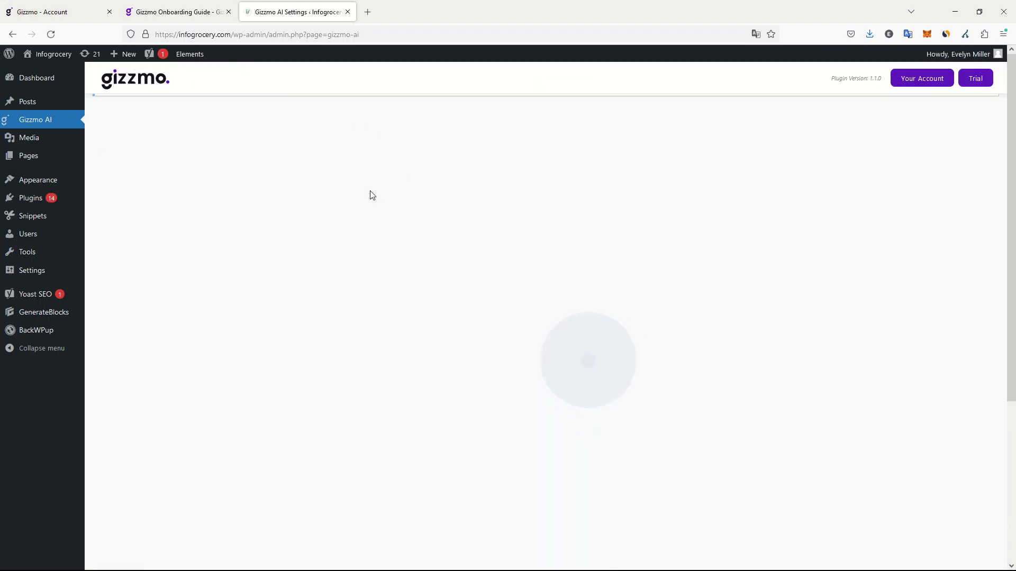
{"action": "scroll", "coordinate": [378, 282], "scroll_direction": "down", "scroll_amount": 1}
{"action": "left_click", "coordinate": [389, 122]}
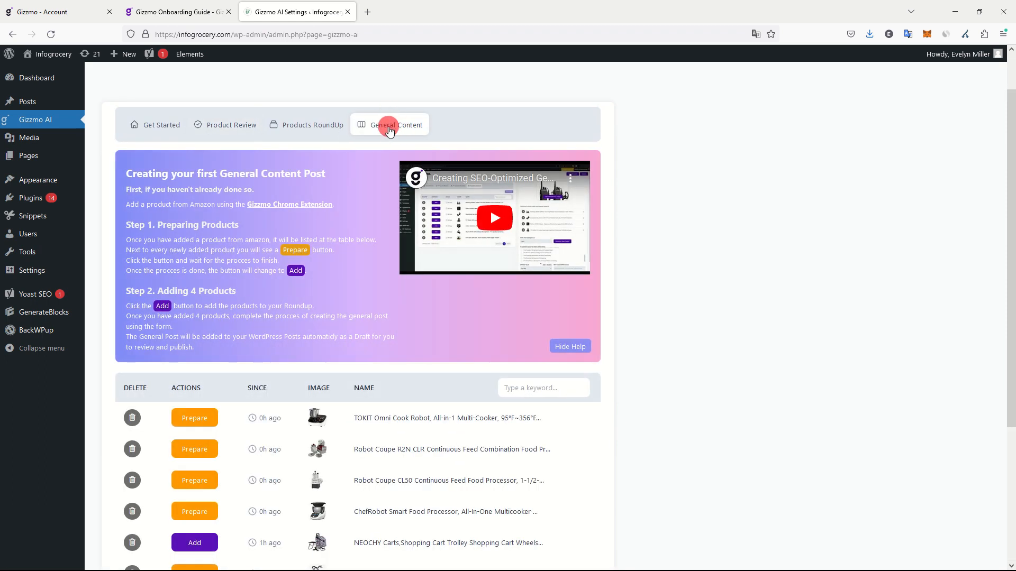
{"action": "scroll", "coordinate": [297, 194], "scroll_direction": "down", "scroll_amount": 2}
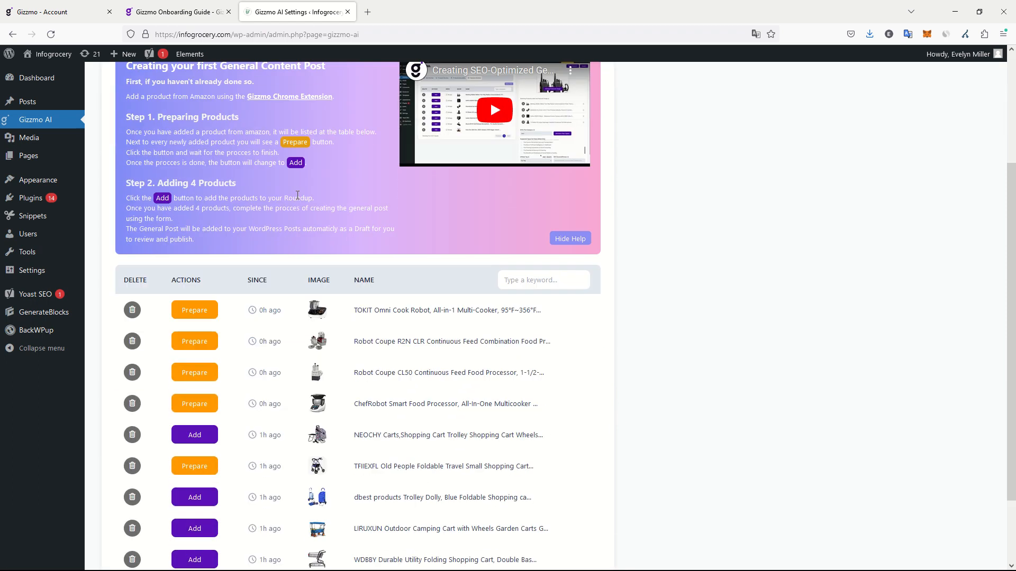
{"action": "left_click_drag", "start_coordinate": [160, 116], "coordinate": [299, 163]}
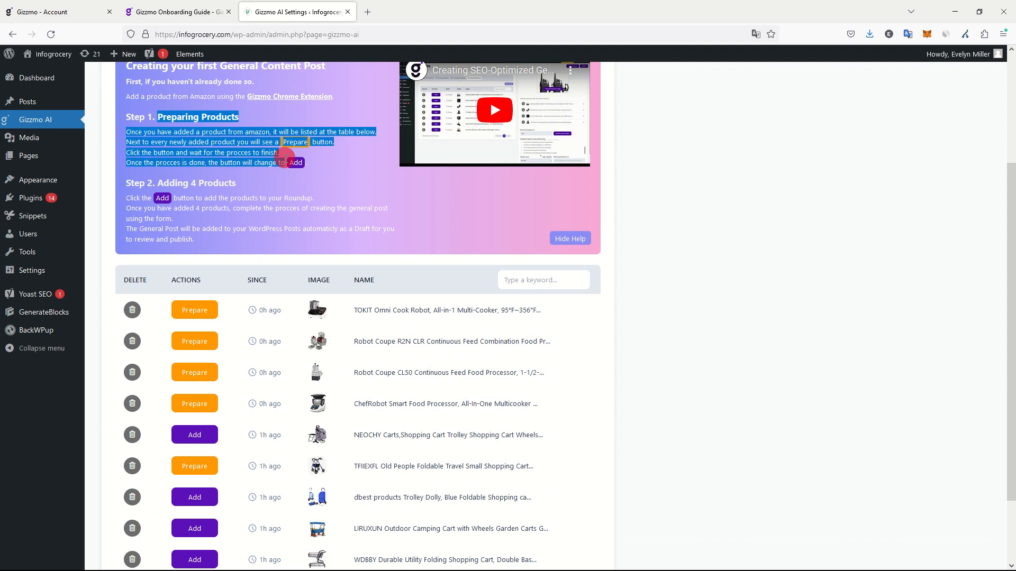
{"action": "left_click", "coordinate": [339, 164]}
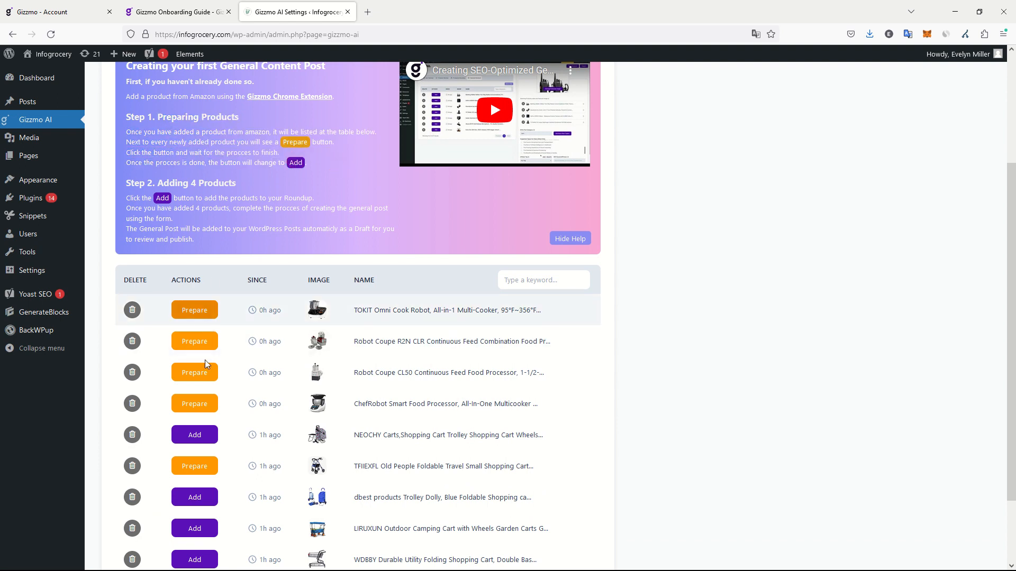
Start AI preparation for the ChefRobot, Robot Coupe CL50, Robot Coupe R2N CLR and TOKIT Omni Cook Robot products.
{"action": "left_click", "coordinate": [201, 405]}
{"action": "left_click", "coordinate": [194, 372]}
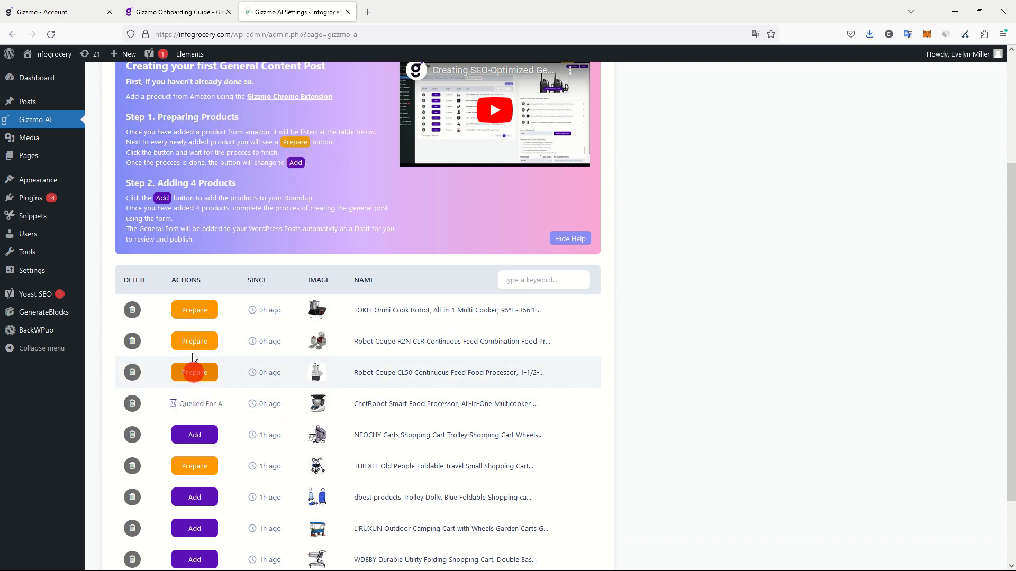
{"action": "left_click", "coordinate": [194, 342]}
{"action": "left_click", "coordinate": [196, 311]}
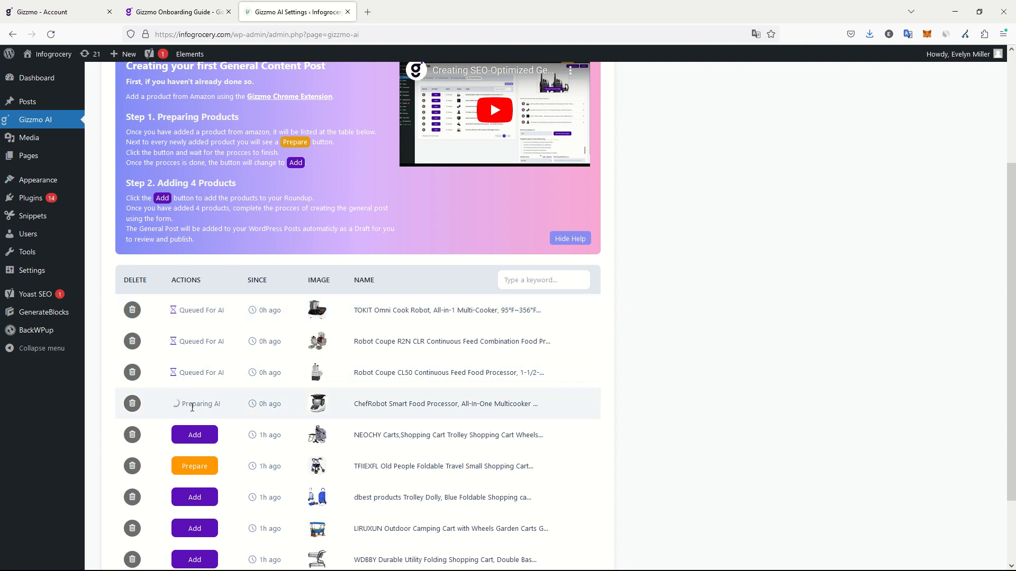
{"action": "left_click_drag", "start_coordinate": [182, 404], "coordinate": [214, 402]}
{"action": "left_click", "coordinate": [646, 356]}
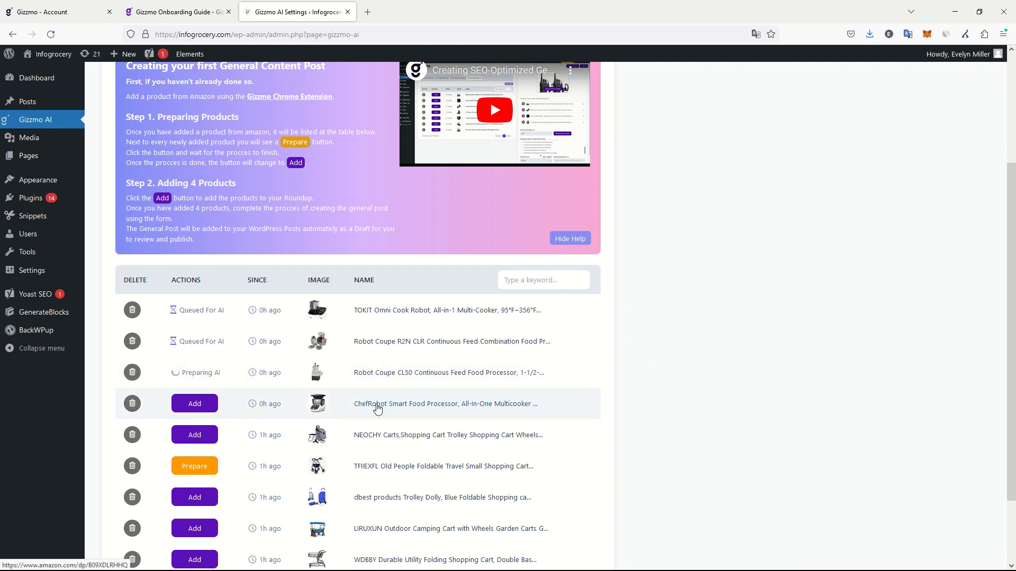
Add the ChefRobot Smart Food Processor to the general post and read the Step 2 instructions on adding four products.
{"action": "scroll", "coordinate": [721, 405], "scroll_direction": "up", "scroll_amount": 2}
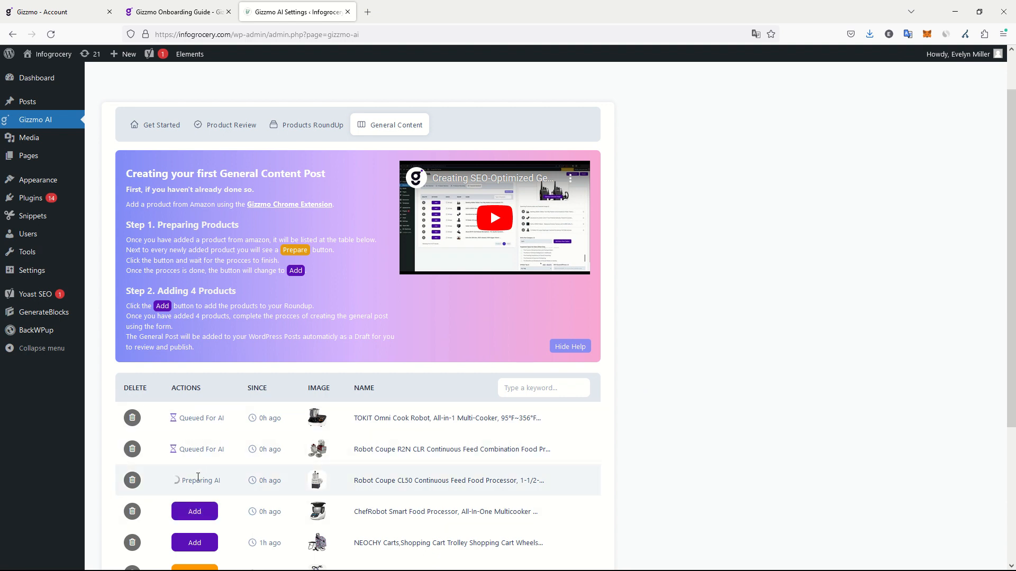
{"action": "left_click", "coordinate": [206, 517]}
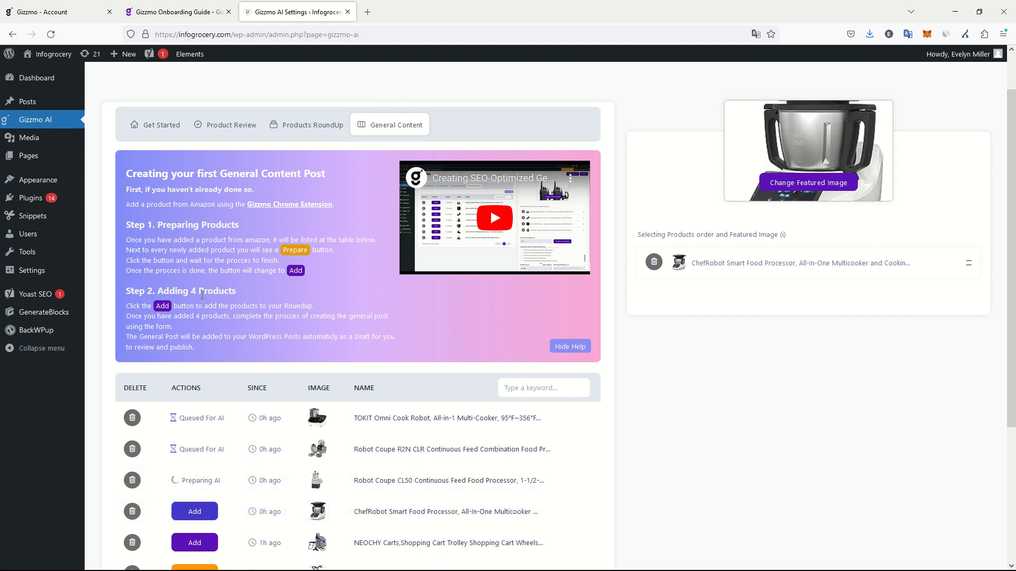
{"action": "left_click_drag", "start_coordinate": [199, 291], "coordinate": [261, 318]}
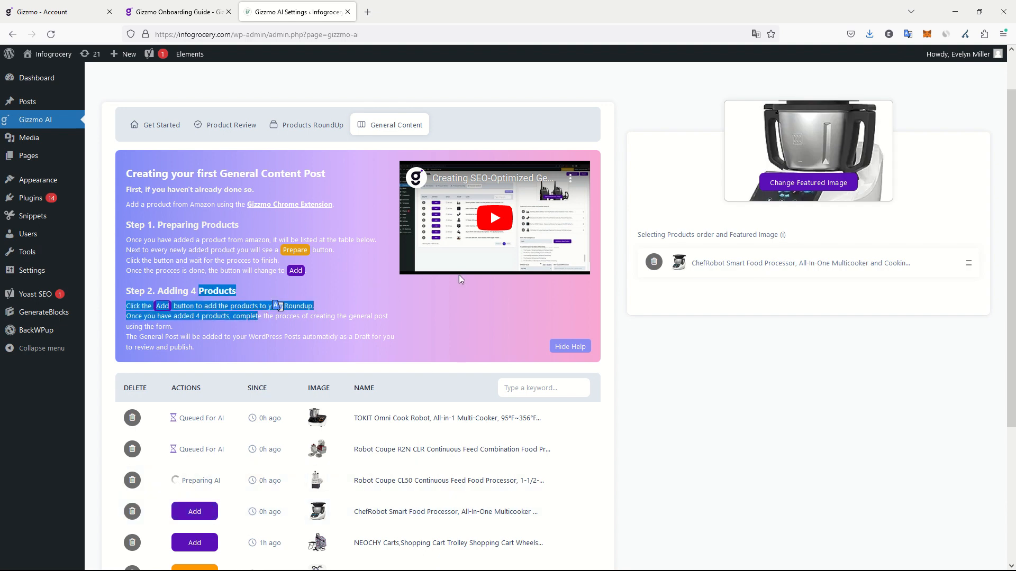
Change the post's featured image to the ChefRobot photo showing a recipe app on a phone beside food dishes.
{"action": "mouse_move", "coordinate": [784, 234]}
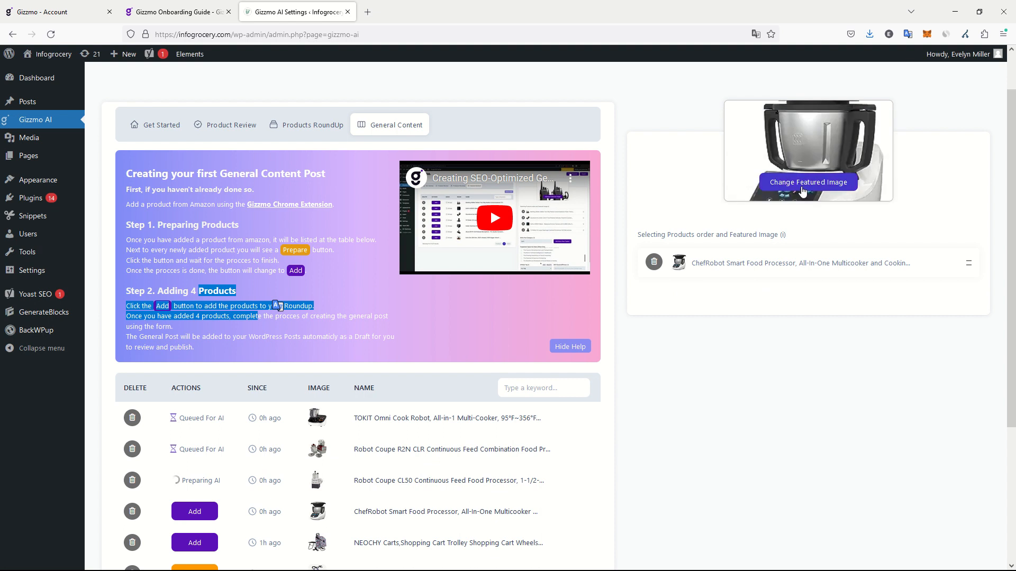
{"action": "left_click", "coordinate": [802, 190]}
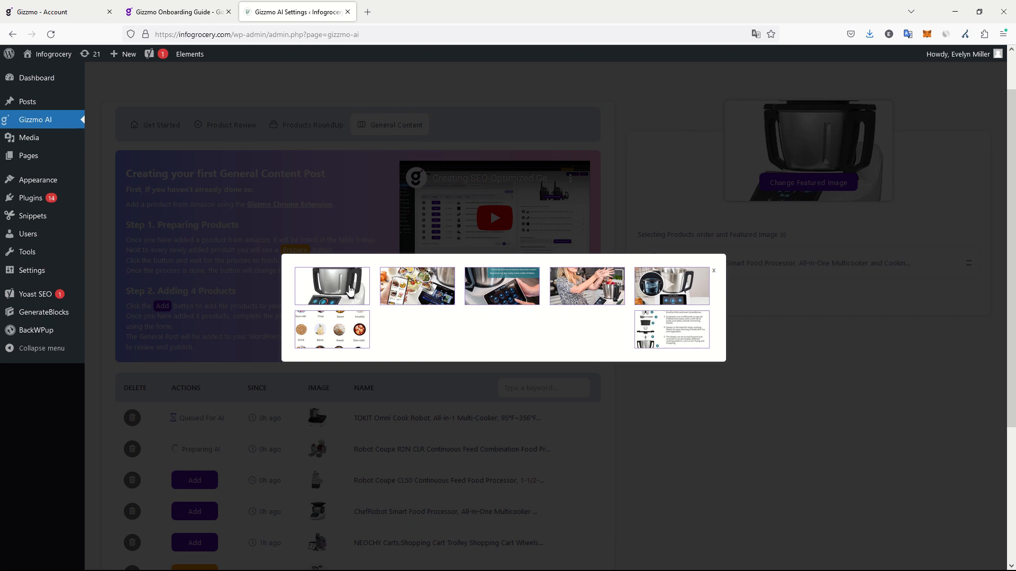
{"action": "left_click", "coordinate": [401, 288]}
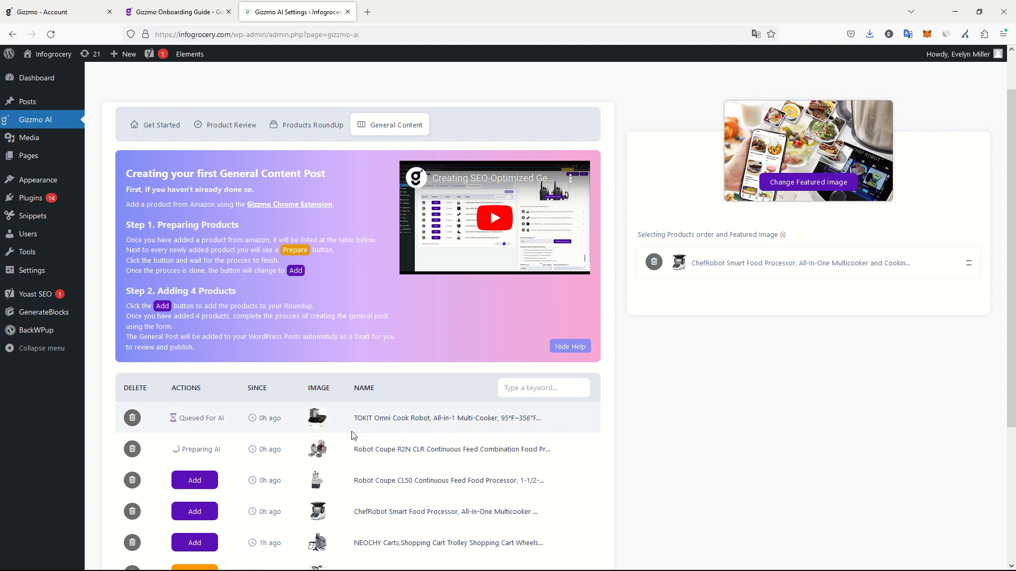
Add the Robot Coupe CL50 to the post and try out the product reordering, ending with the ChefRobot back in first place.
{"action": "left_click", "coordinate": [190, 482]}
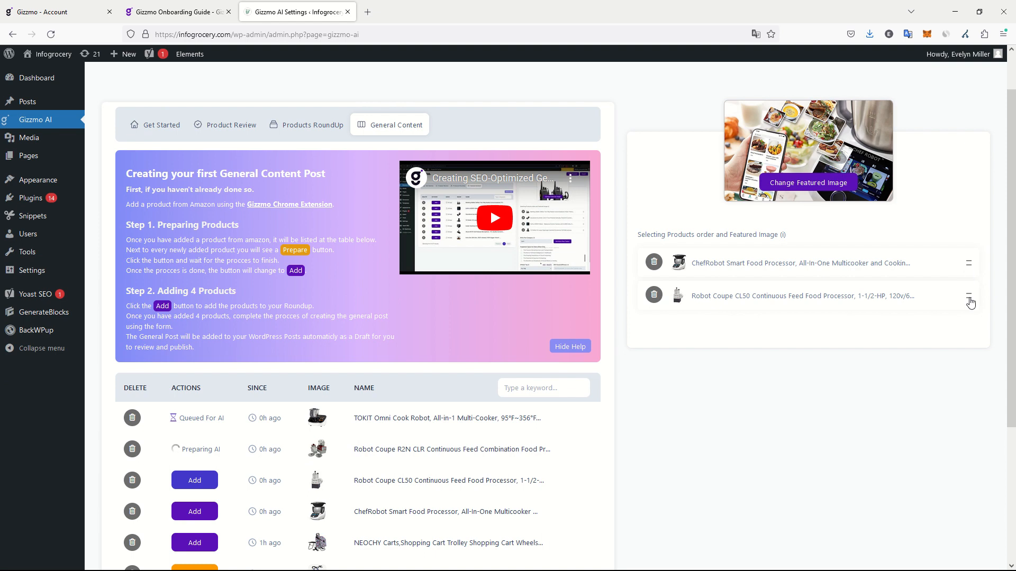
{"action": "left_click_drag", "start_coordinate": [969, 296], "coordinate": [967, 273]}
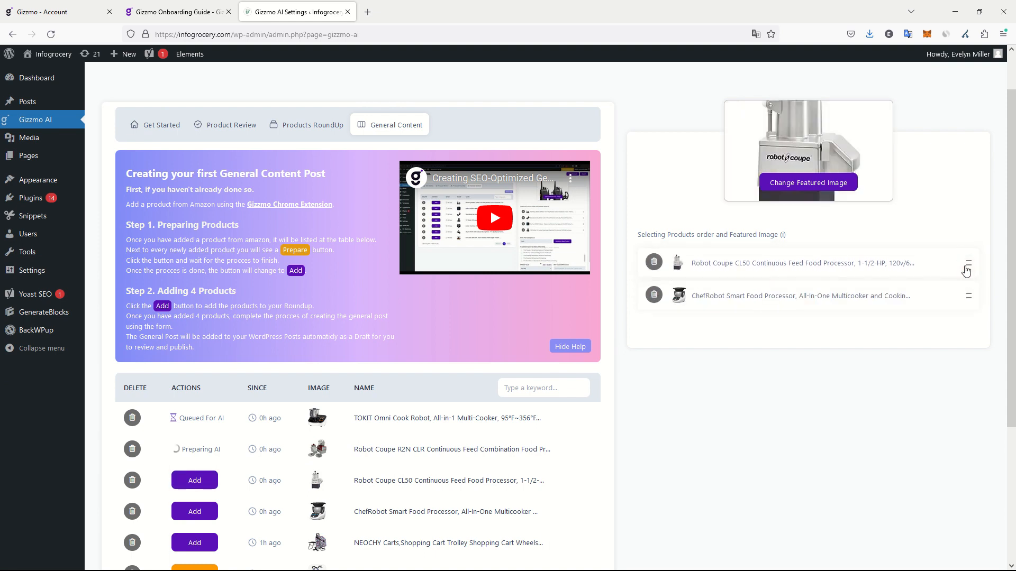
{"action": "mouse_move", "coordinate": [771, 237]}
{"action": "left_click_drag", "start_coordinate": [968, 297], "coordinate": [961, 274]}
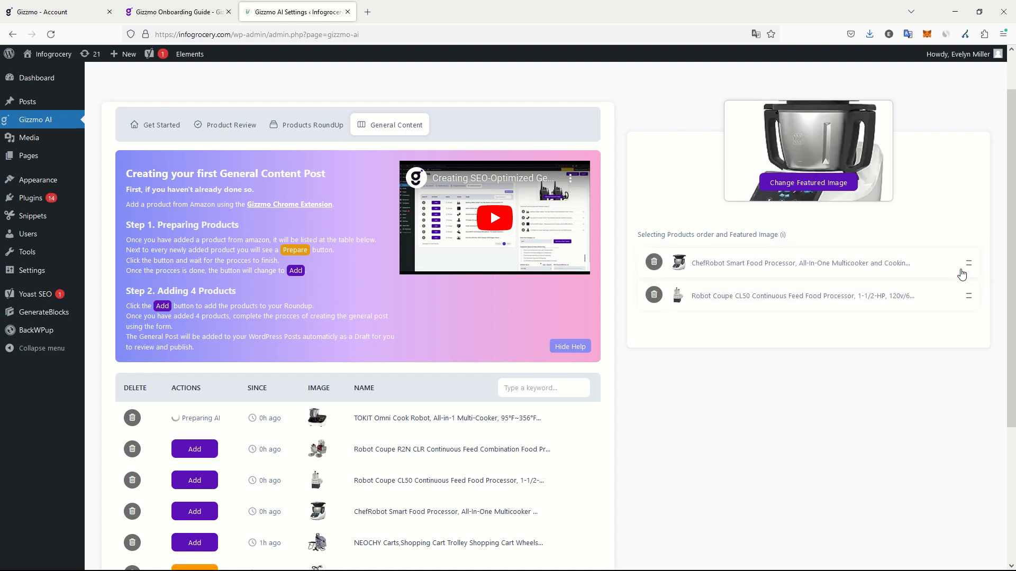
Add the Robot Coupe R2N CLR and the TOKIT Omni Cook Robot to the general post's product selection.
{"action": "left_click", "coordinate": [190, 451]}
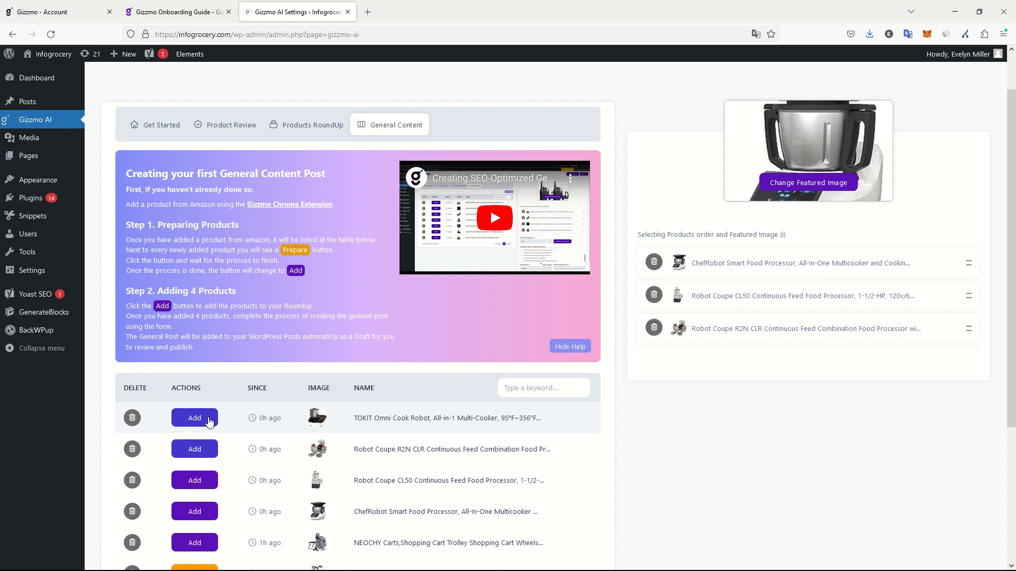
{"action": "left_click", "coordinate": [209, 422]}
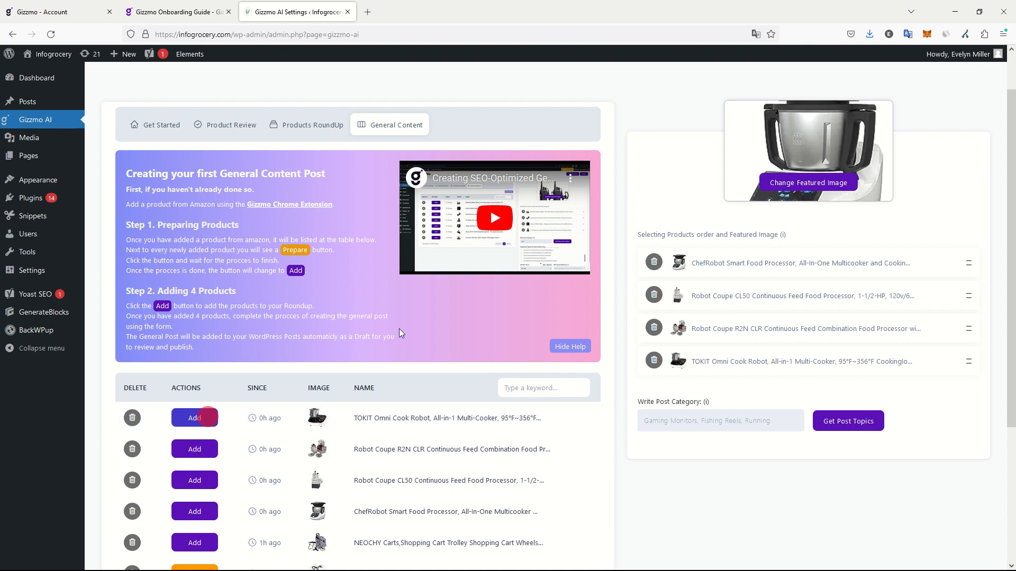
Read the post category help, set the category to "cooking robots", and request suggested post topics.
{"action": "left_click", "coordinate": [701, 421]}
{"action": "mouse_move", "coordinate": [684, 398]}
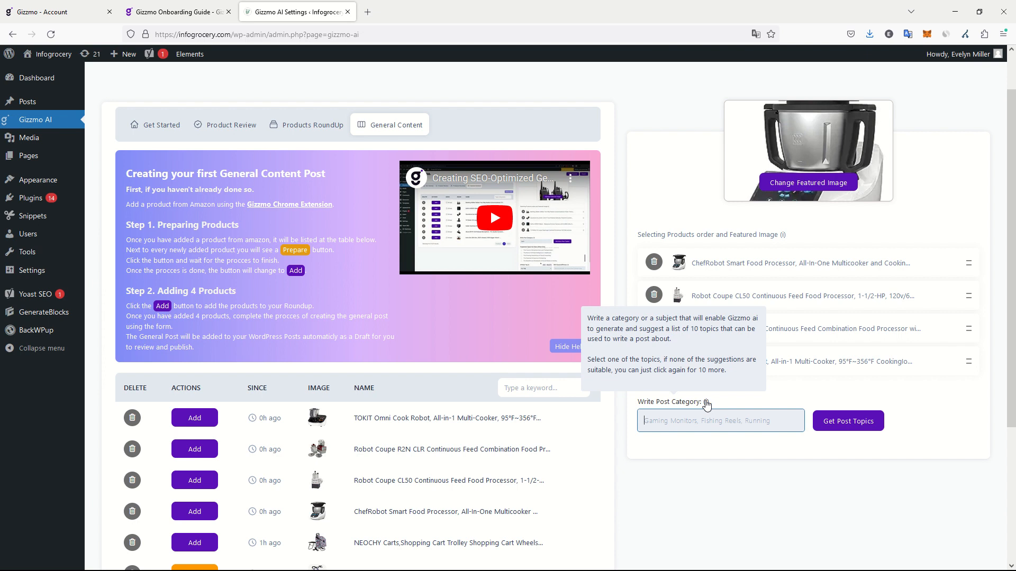
{"action": "left_click", "coordinate": [694, 417]}
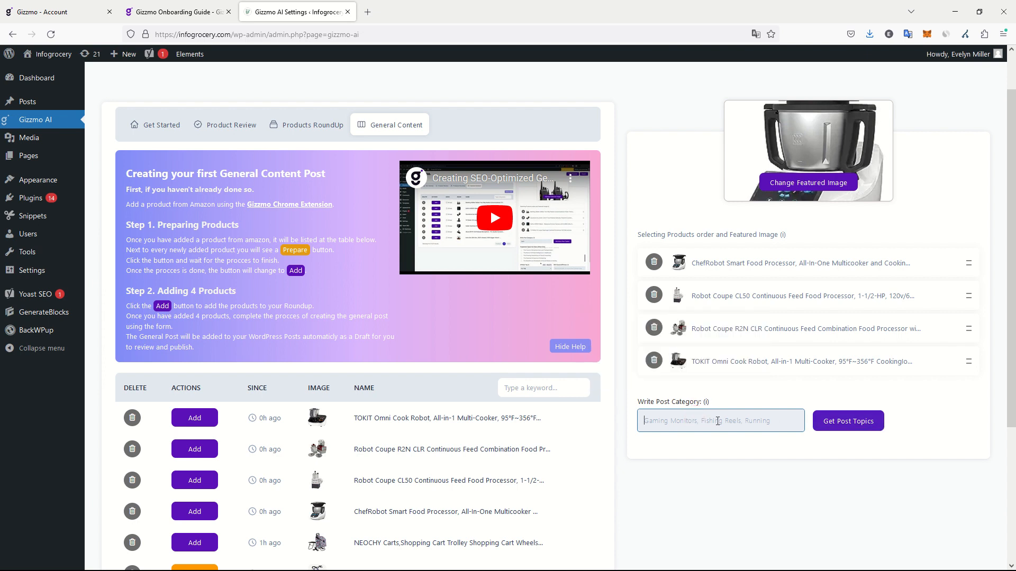
{"action": "left_click", "coordinate": [686, 421]}
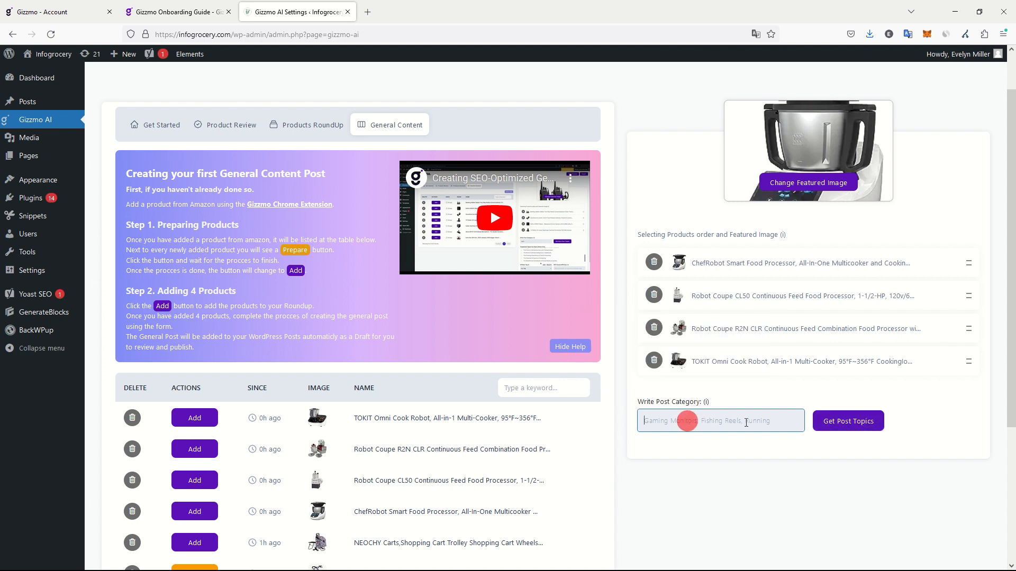
{"action": "left_click", "coordinate": [818, 422]}
{"action": "left_click", "coordinate": [585, 328]}
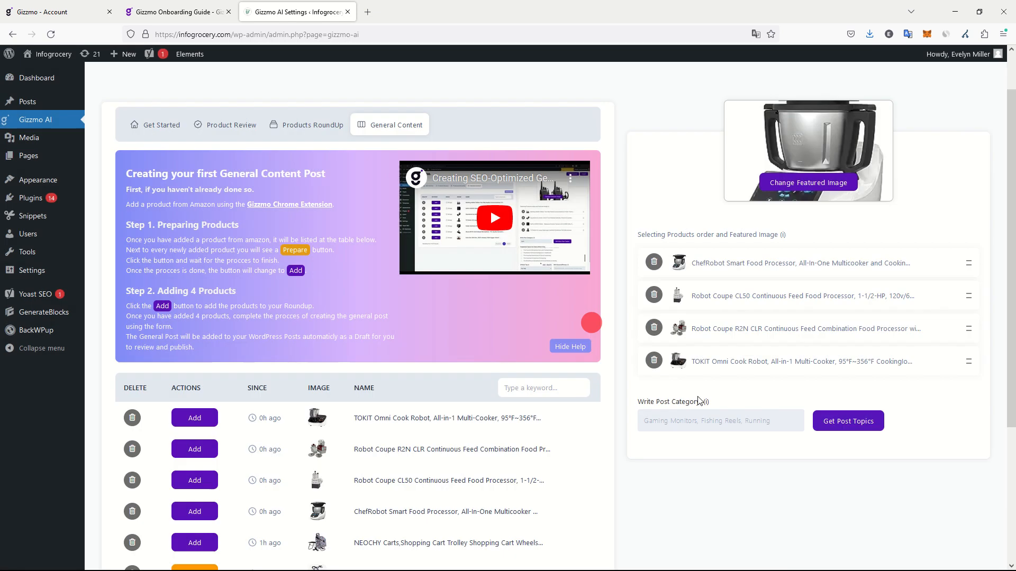
{"action": "left_click", "coordinate": [687, 419]}
{"action": "type", "text": "coo"}
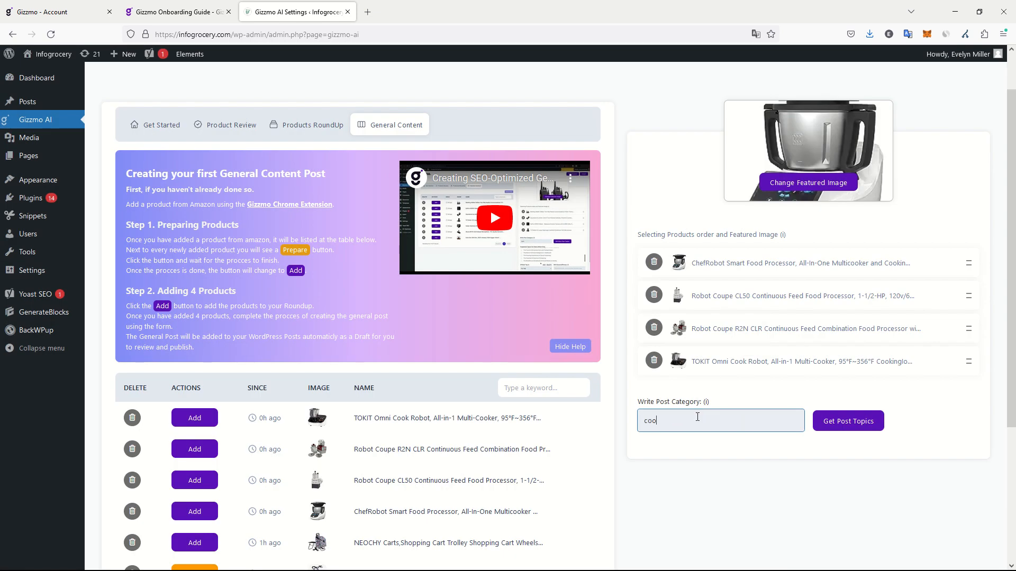
{"action": "type", "text": "king robots"}
{"action": "left_click", "coordinate": [836, 422]}
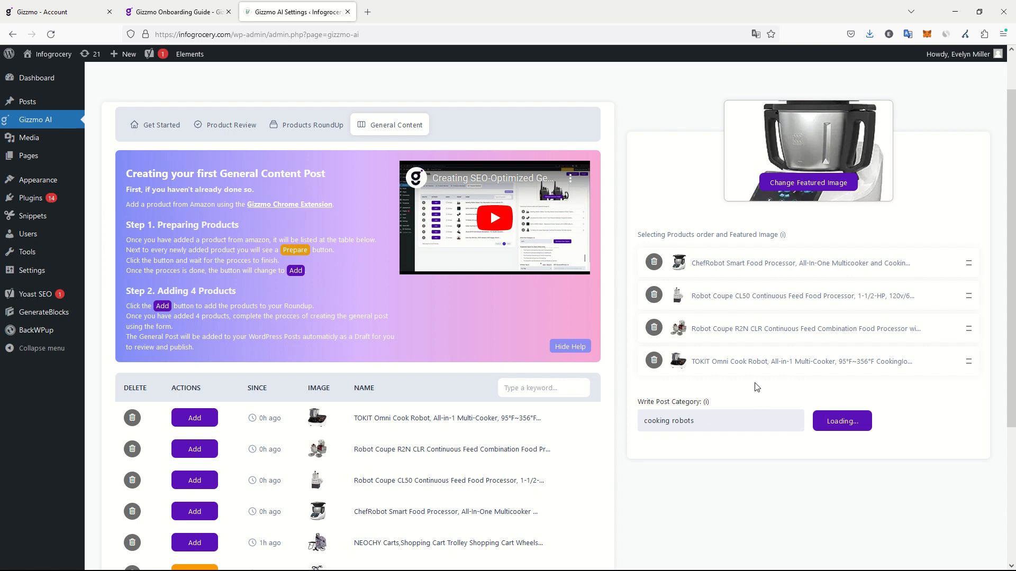
Look through the suggested topics and select "Enhancing culinary skills with the help of cooking robots".
{"action": "scroll", "coordinate": [759, 381], "scroll_direction": "down", "scroll_amount": 2}
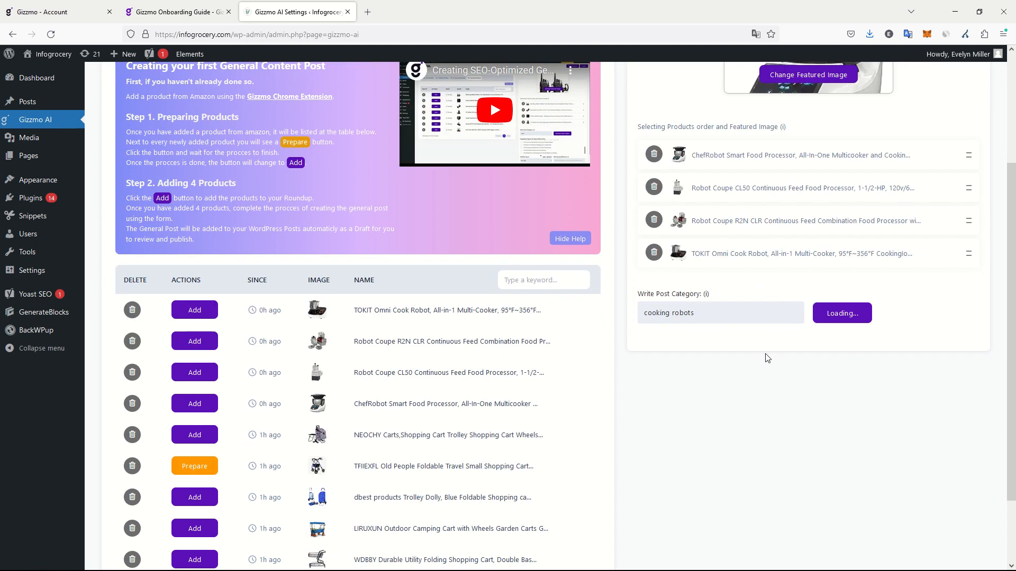
{"action": "scroll", "coordinate": [757, 333], "scroll_direction": "up", "scroll_amount": 1}
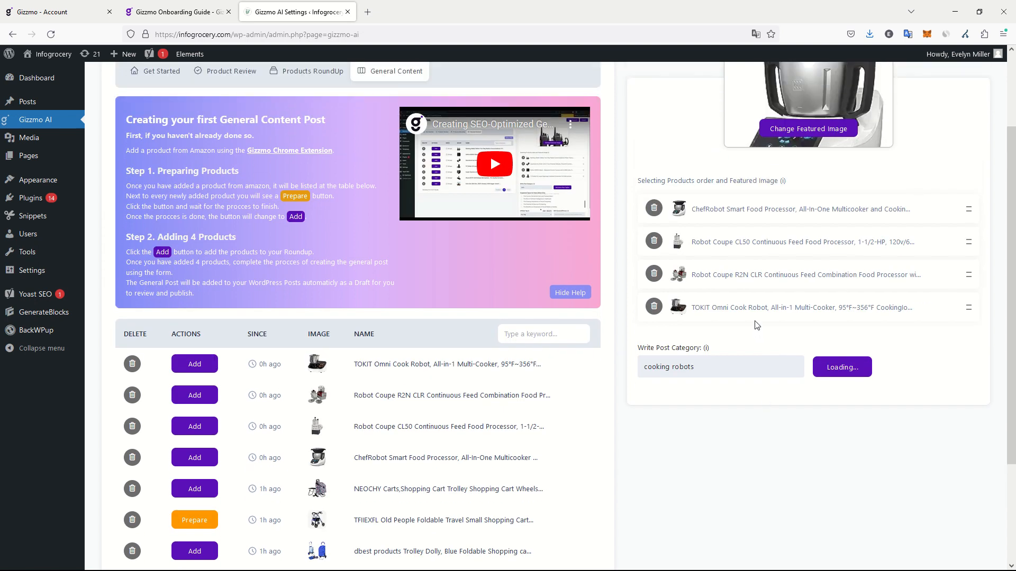
{"action": "mouse_move", "coordinate": [705, 350]}
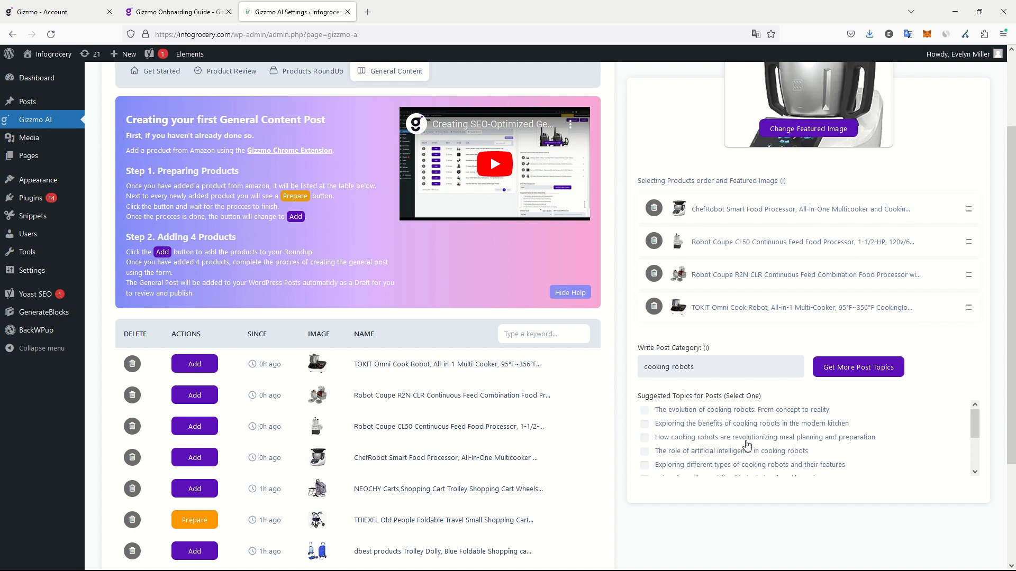
{"action": "scroll", "coordinate": [680, 447], "scroll_direction": "down", "scroll_amount": 3}
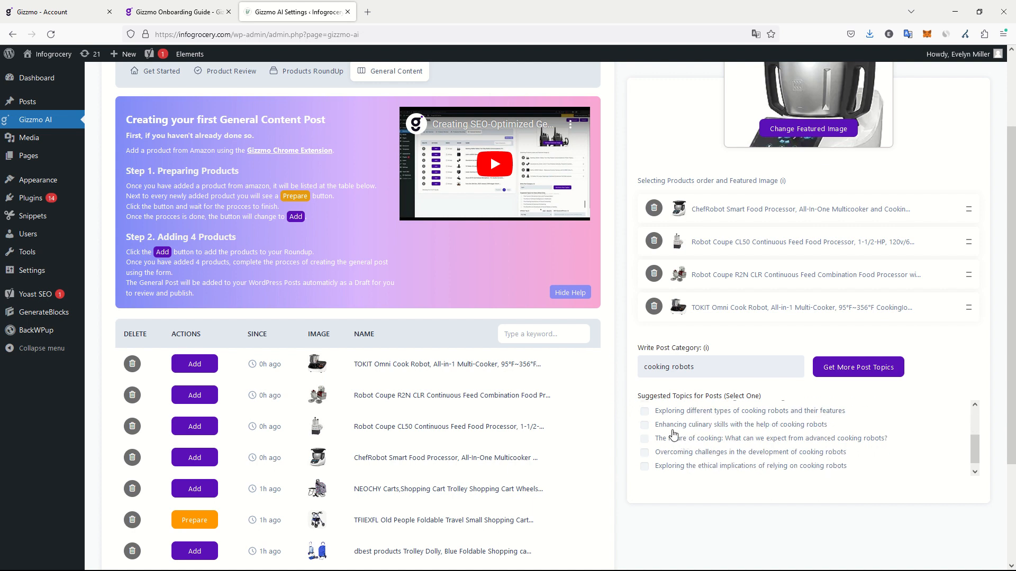
{"action": "left_click", "coordinate": [718, 425]}
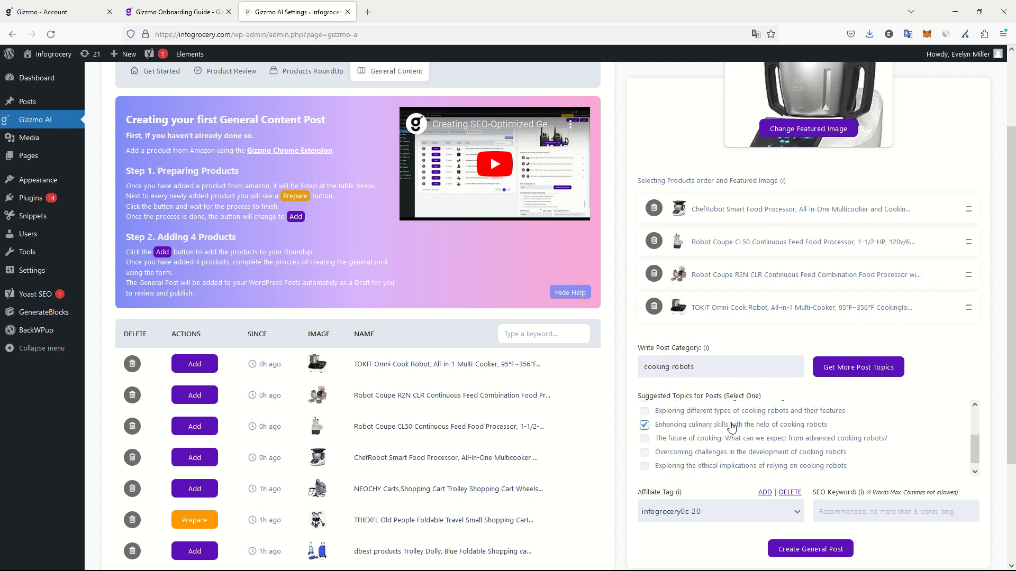
{"action": "left_click", "coordinate": [713, 448]}
{"action": "left_click", "coordinate": [698, 426]}
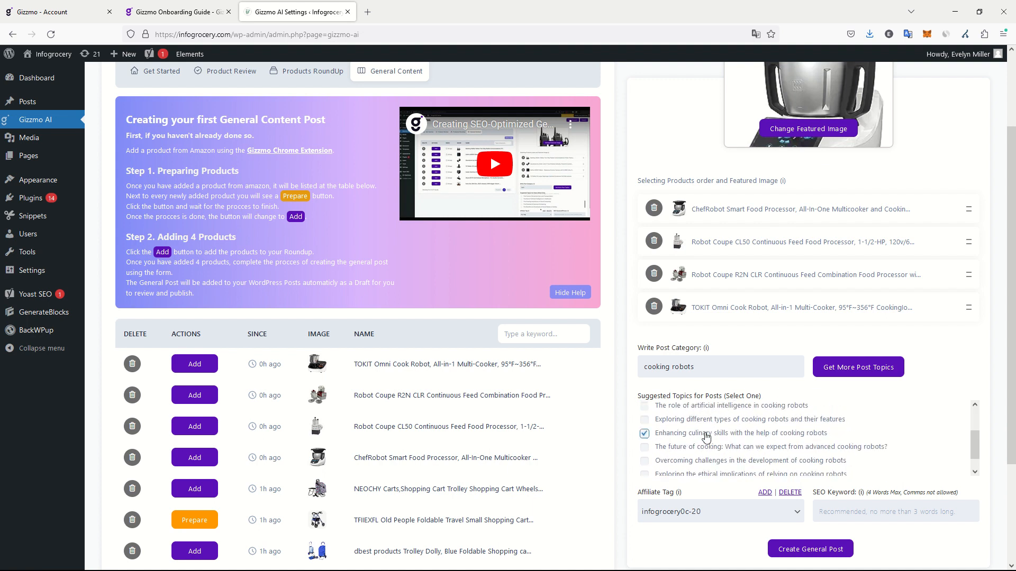
Select the topic "Exploring different types of cooking robots and their features" and keep the preset affiliate tag.
{"action": "scroll", "coordinate": [707, 439], "scroll_direction": "up", "scroll_amount": 2}
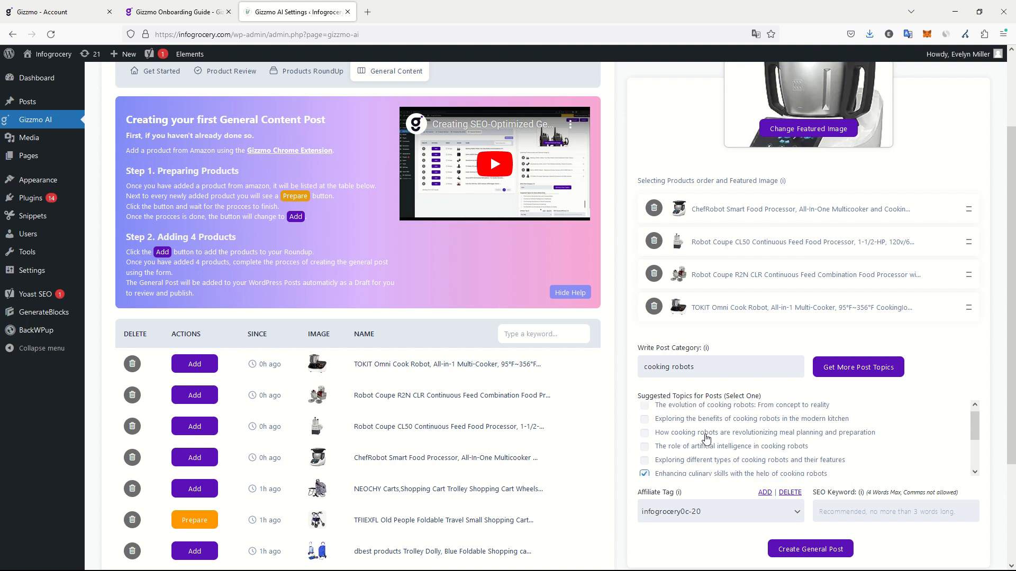
{"action": "left_click", "coordinate": [696, 467]}
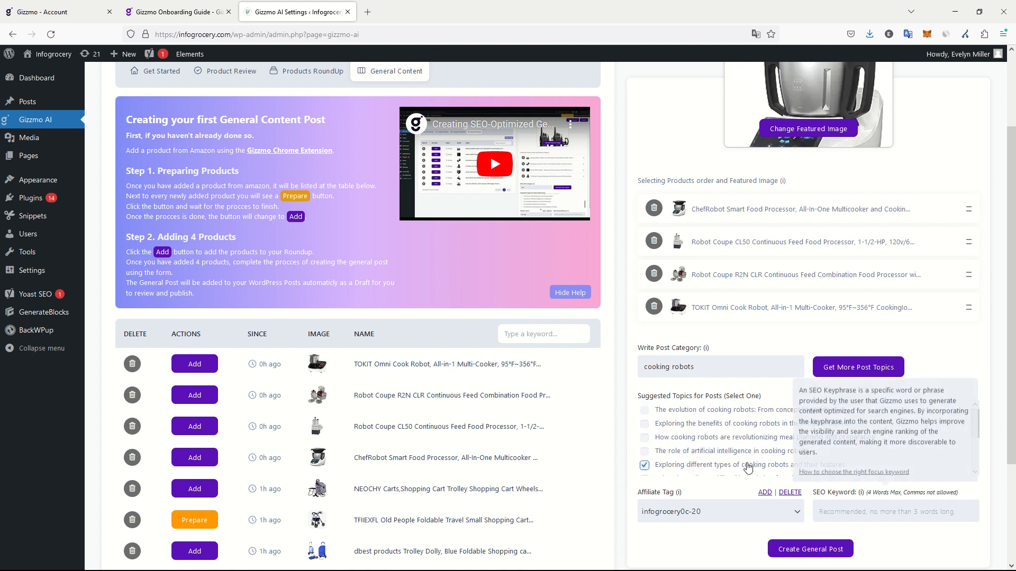
{"action": "left_click", "coordinate": [729, 511]}
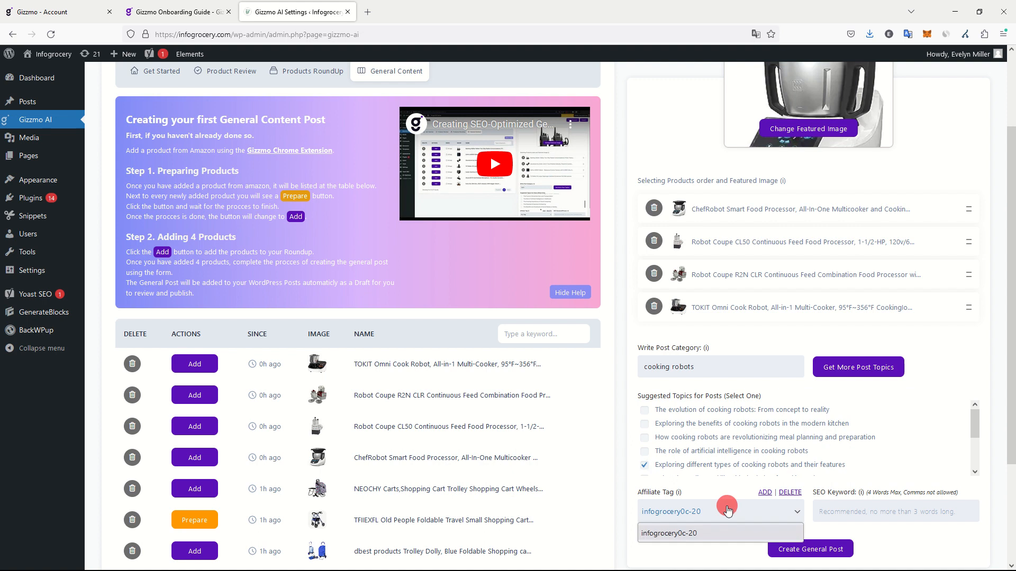
{"action": "left_click", "coordinate": [721, 511]}
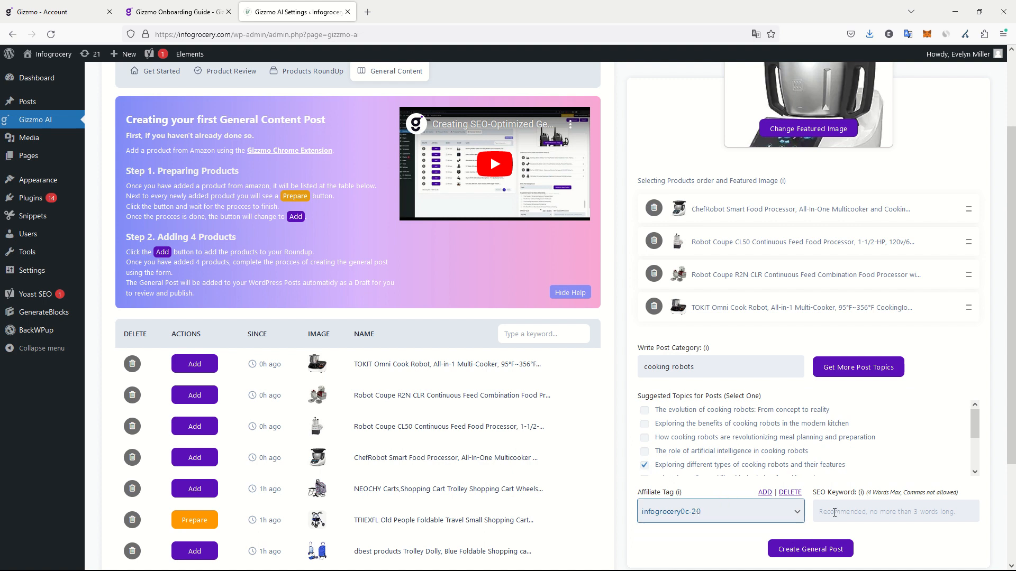
Set the SEO keyword to "top cooking robot" and create the general post.
{"action": "left_click", "coordinate": [835, 516]}
{"action": "mouse_move", "coordinate": [861, 490]}
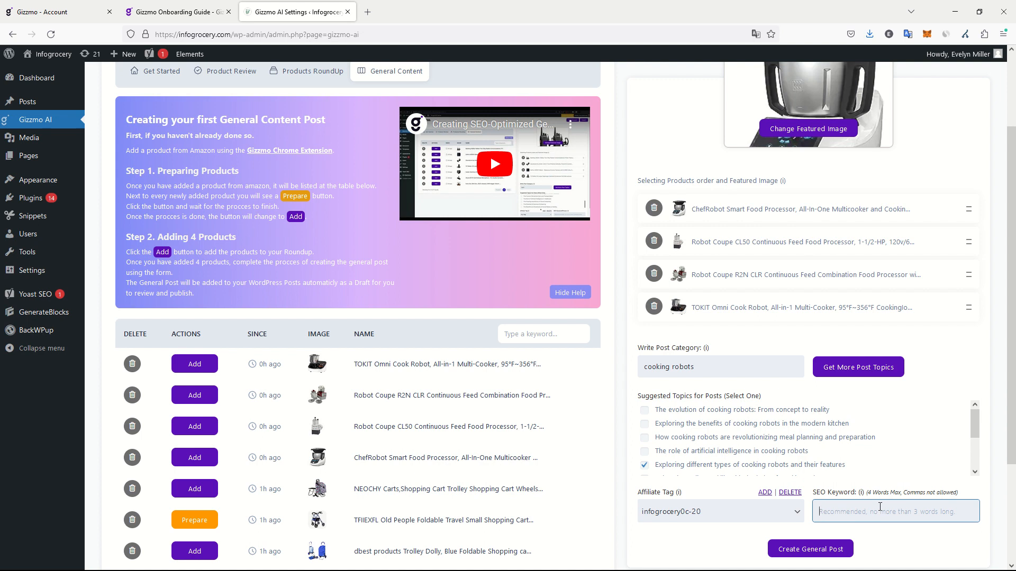
{"action": "type", "text": "top"}
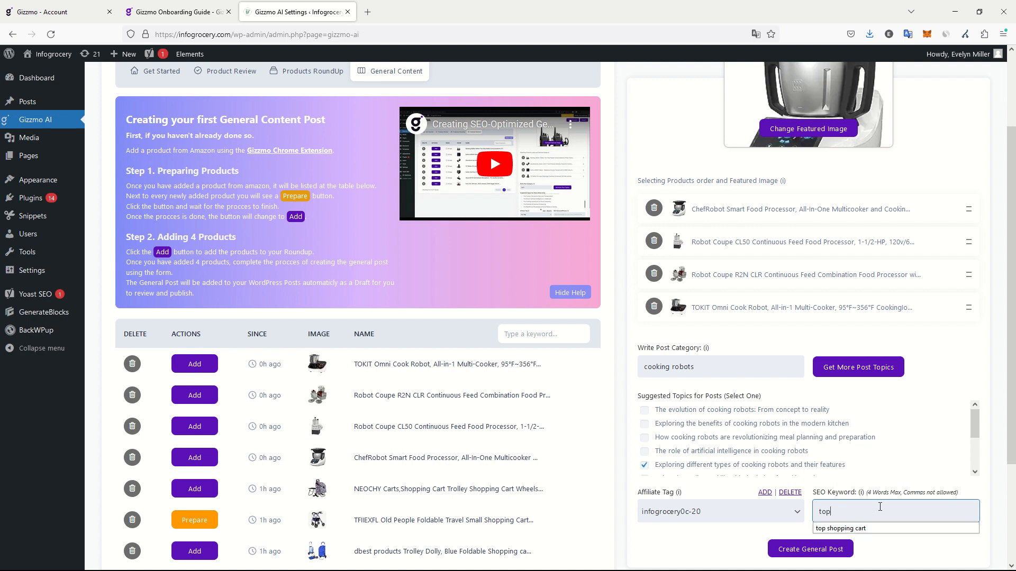
{"action": "type", "text": " cooking robots"}
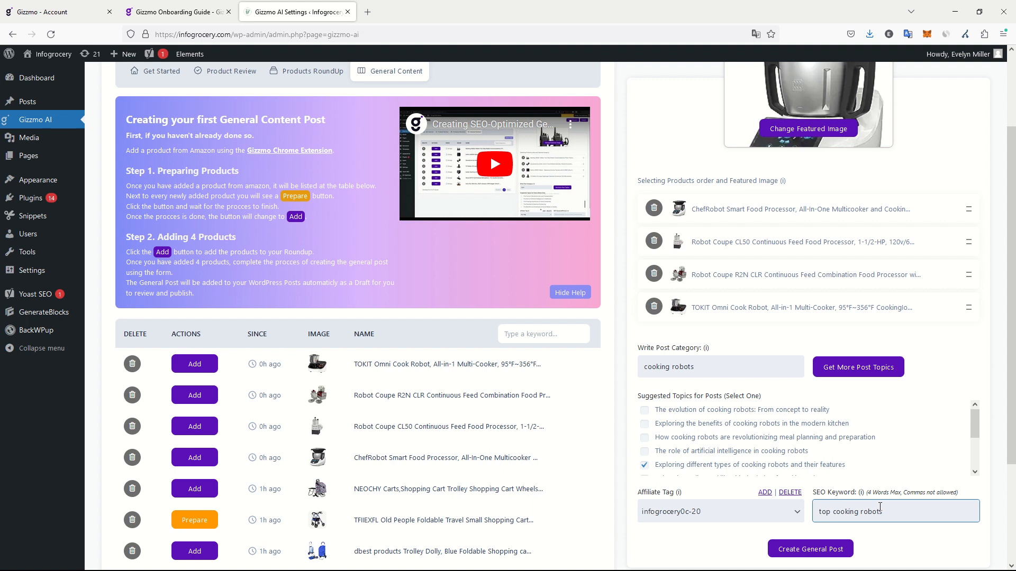
{"action": "key", "text": "BackSpace"}
{"action": "left_click", "coordinate": [830, 553]}
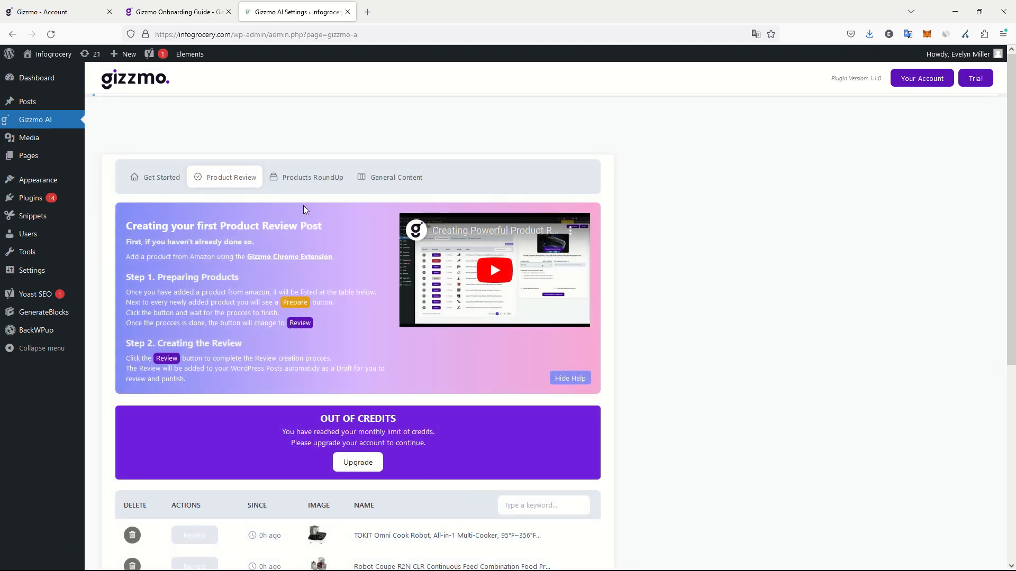
Go to the WordPress posts list and open the draft "Exploring different types of cooking robots and their features" for editing in a new tab.
{"action": "left_click", "coordinate": [28, 103]}
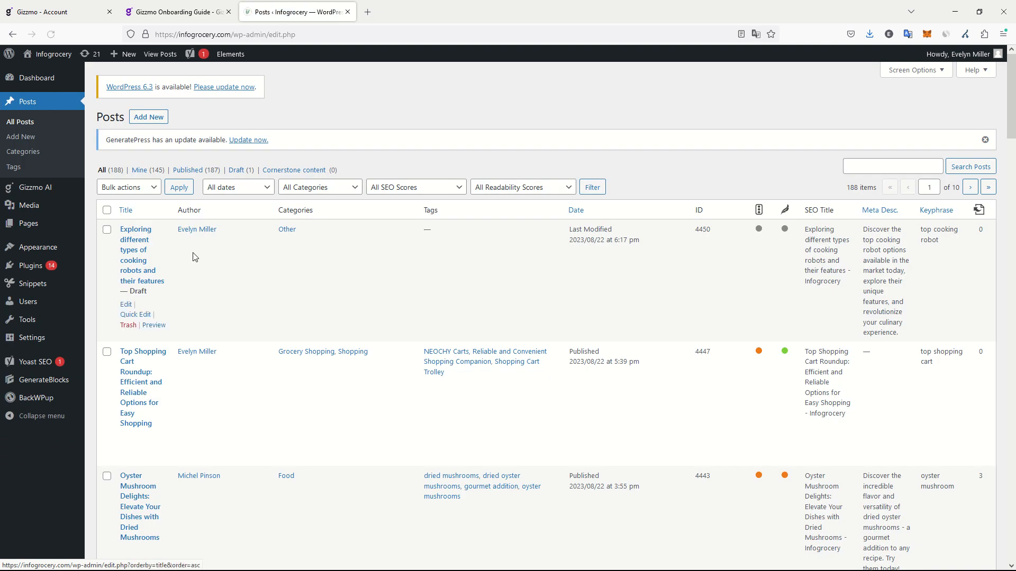
{"action": "double_click", "coordinate": [200, 268]}
{"action": "left_click_drag", "start_coordinate": [200, 260], "coordinate": [226, 290]}
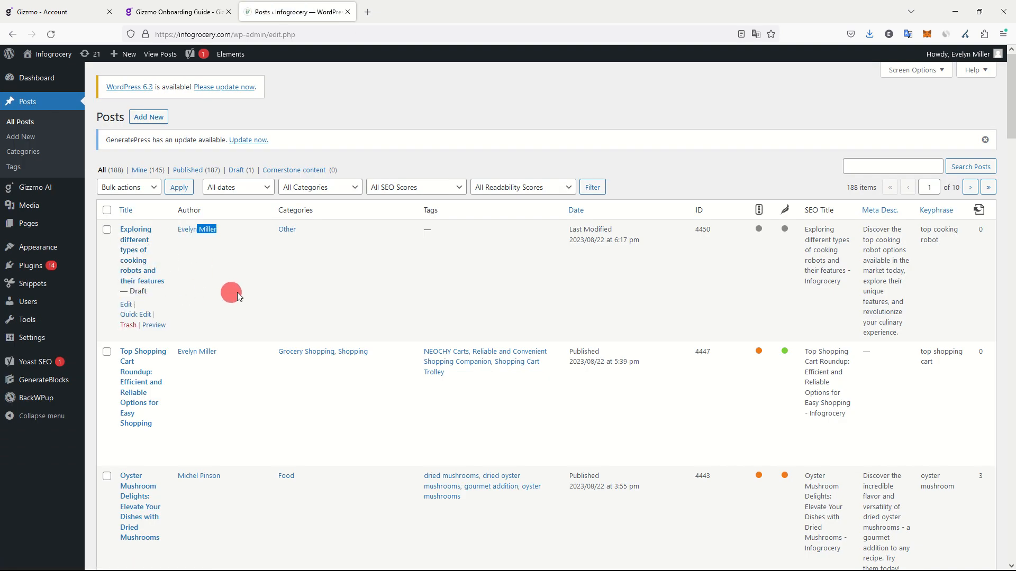
{"action": "right_click", "coordinate": [139, 246]}
{"action": "left_click", "coordinate": [158, 247]}
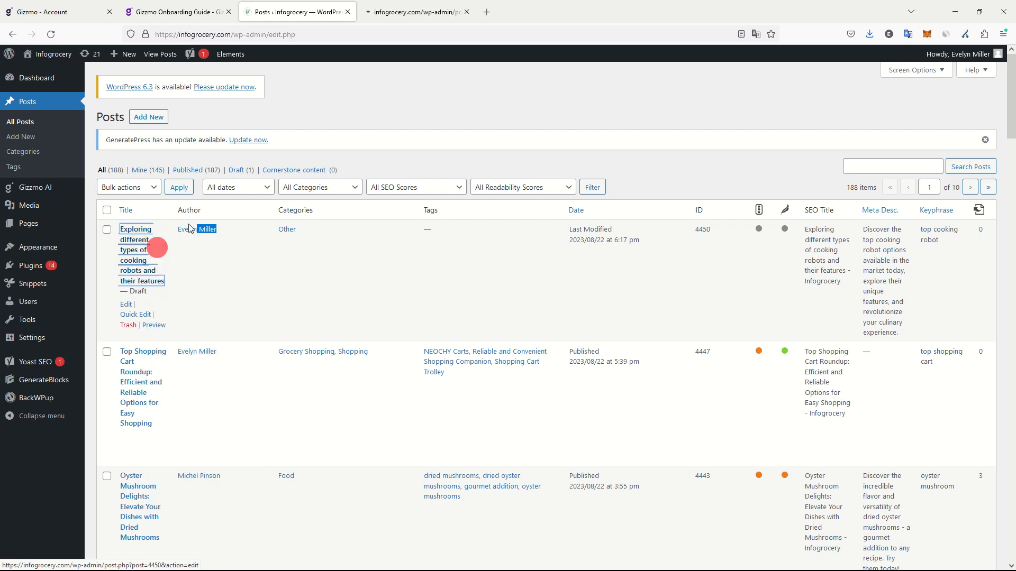
{"action": "left_click", "coordinate": [451, 2]}
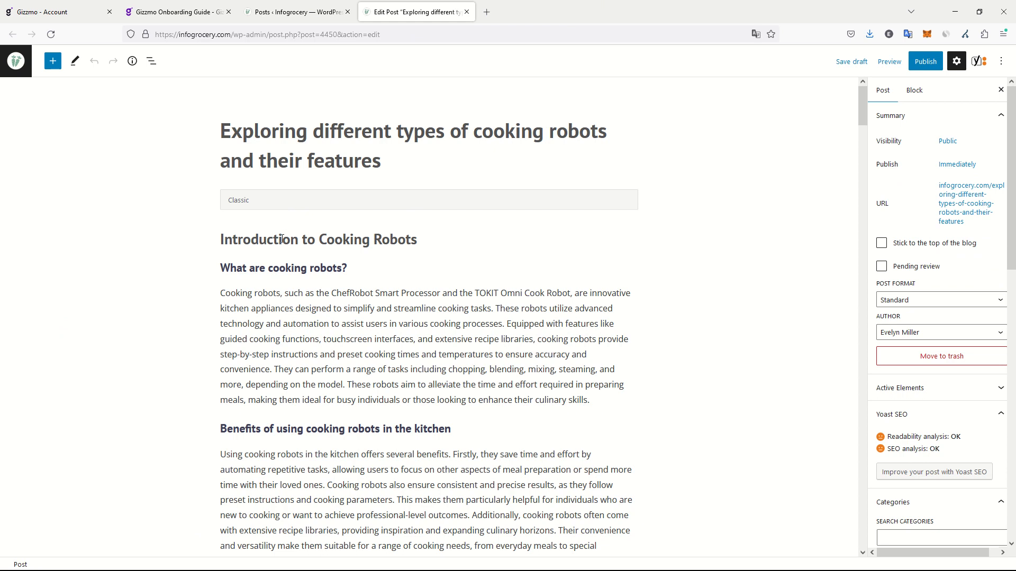
Read through the cooking robots draft, examining its headings, product images, similar products carousel and text down to the conclusion.
{"action": "scroll", "coordinate": [264, 223], "scroll_direction": "down", "scroll_amount": 5}
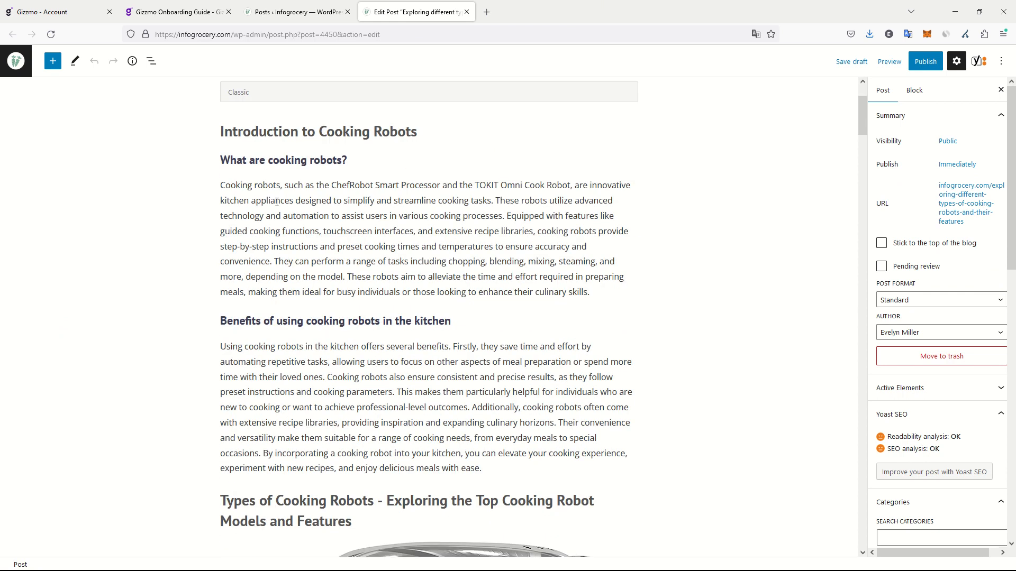
{"action": "scroll", "coordinate": [359, 208], "scroll_direction": "down", "scroll_amount": 1}
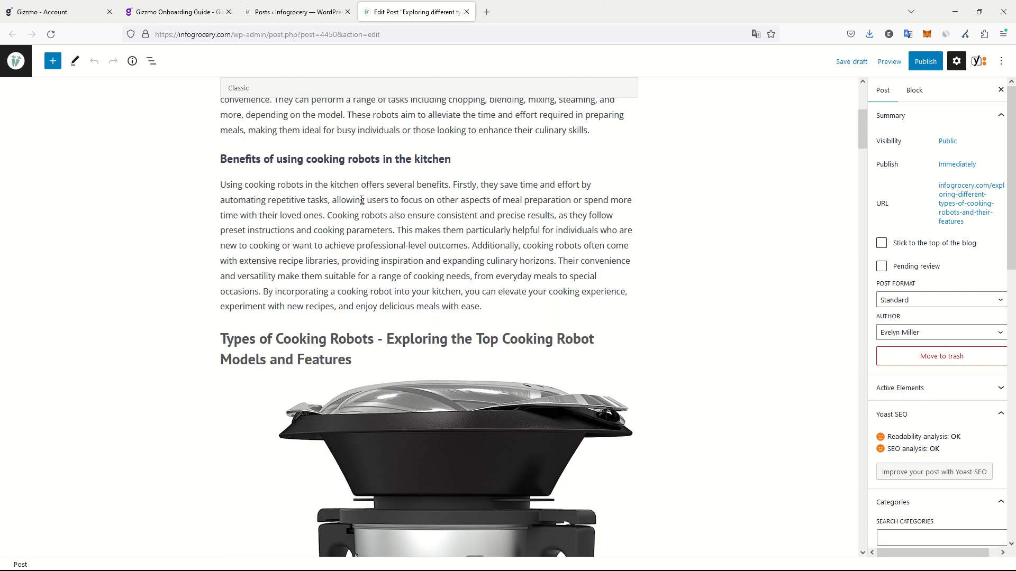
{"action": "scroll", "coordinate": [364, 205], "scroll_direction": "down", "scroll_amount": 3}
{"action": "scroll", "coordinate": [371, 196], "scroll_direction": "down", "scroll_amount": 4}
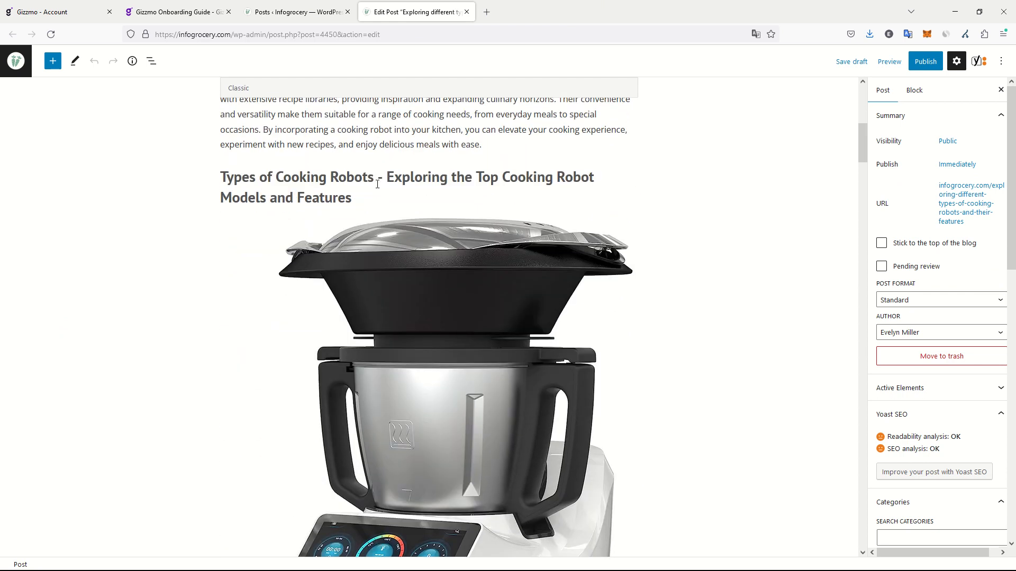
{"action": "scroll", "coordinate": [371, 193], "scroll_direction": "down", "scroll_amount": 6}
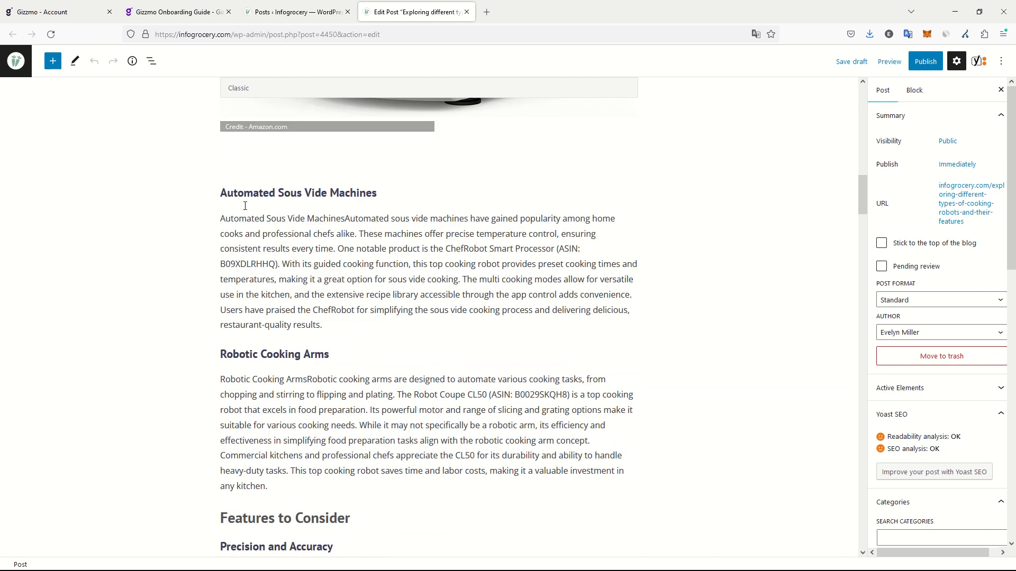
{"action": "scroll", "coordinate": [338, 201], "scroll_direction": "down", "scroll_amount": 3}
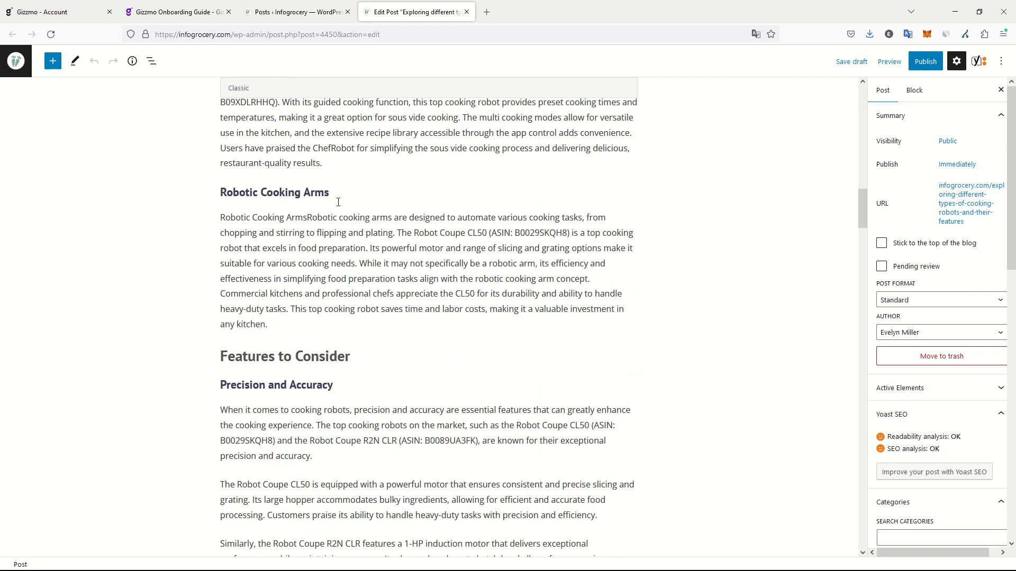
{"action": "scroll", "coordinate": [339, 193], "scroll_direction": "down", "scroll_amount": 2}
{"action": "scroll", "coordinate": [339, 193], "scroll_direction": "down", "scroll_amount": 9}
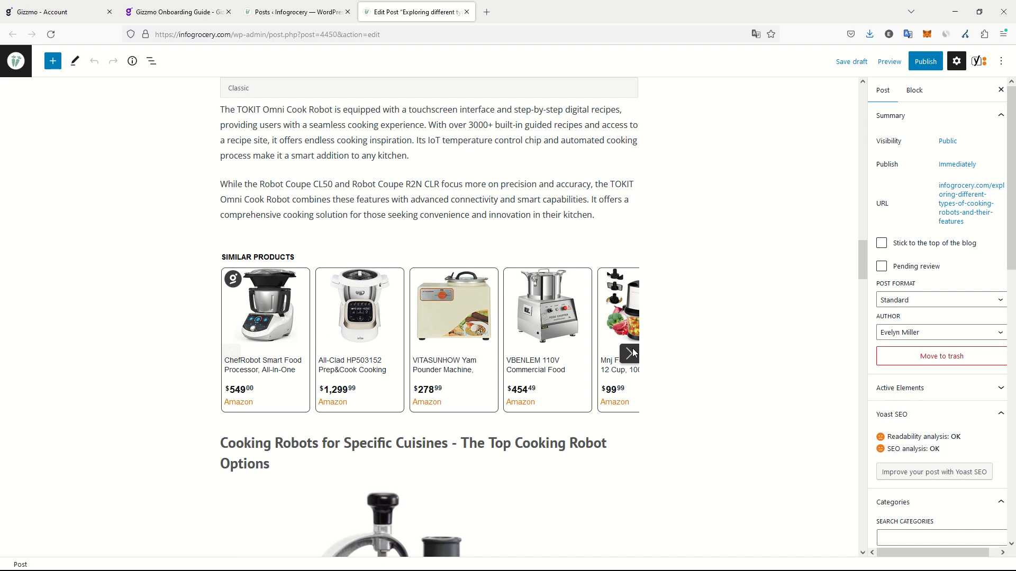
{"action": "scroll", "coordinate": [560, 321], "scroll_direction": "down", "scroll_amount": 3}
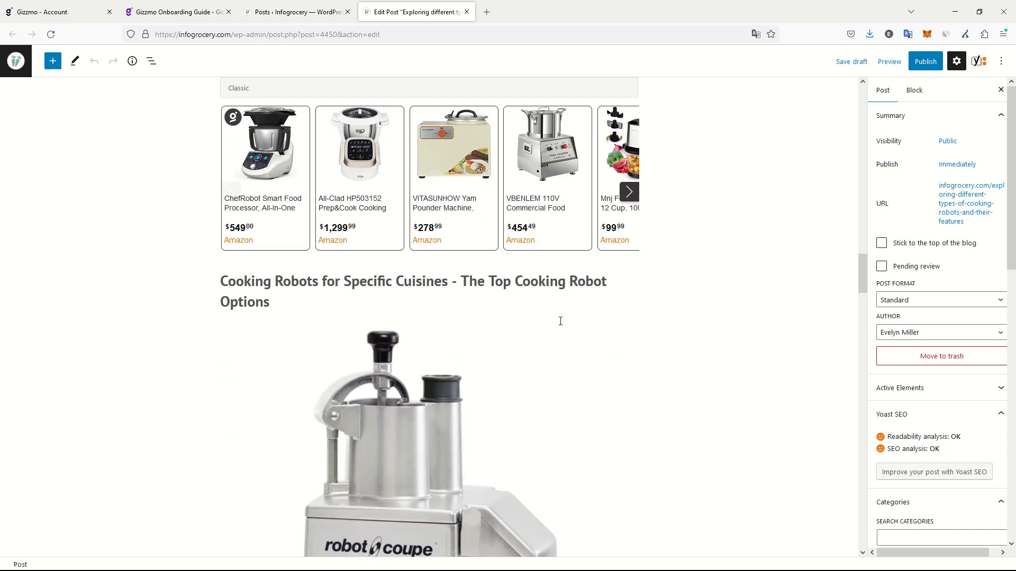
{"action": "scroll", "coordinate": [523, 292], "scroll_direction": "down", "scroll_amount": 10}
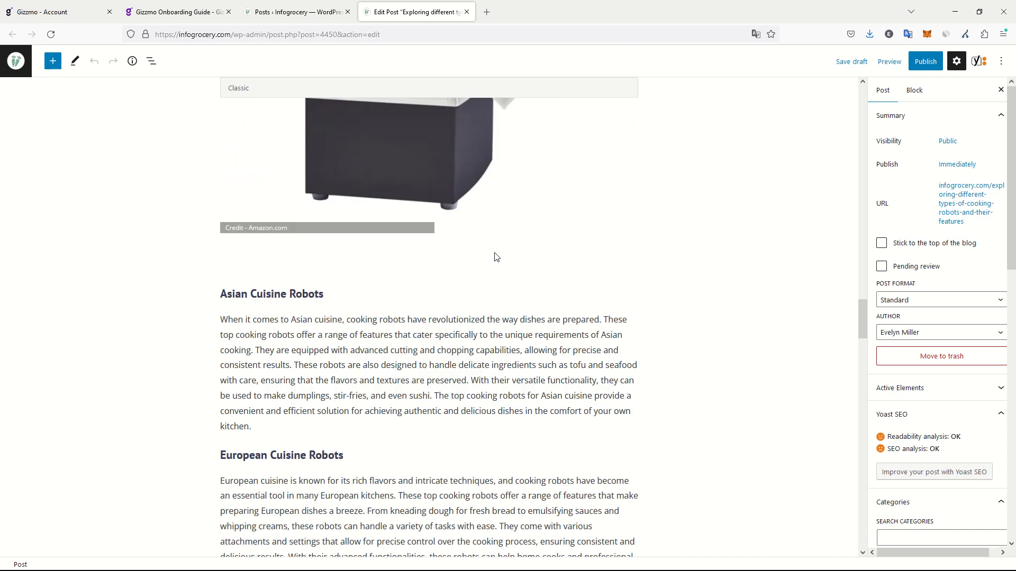
{"action": "scroll", "coordinate": [501, 251], "scroll_direction": "down", "scroll_amount": 20}
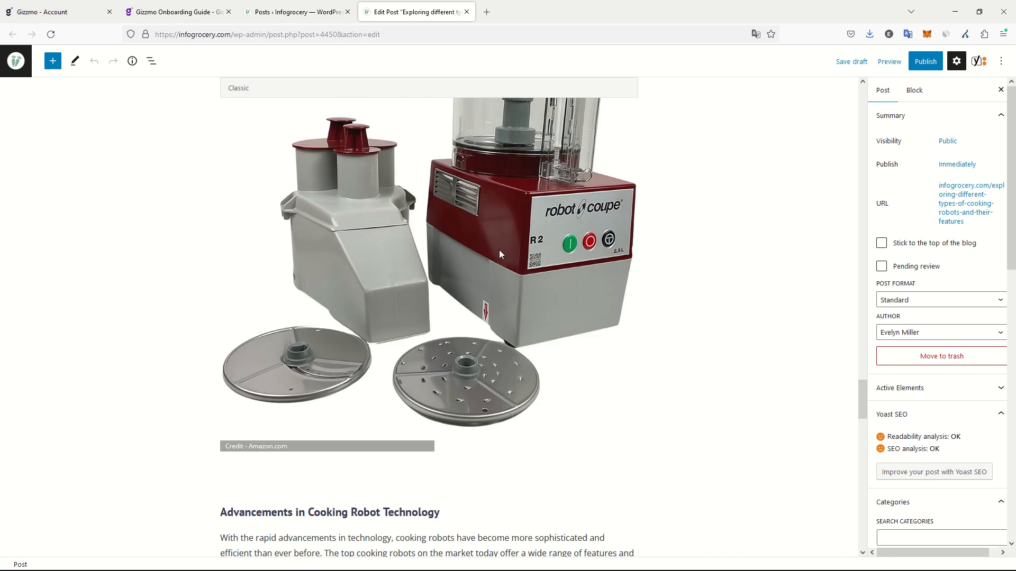
{"action": "scroll", "coordinate": [502, 248], "scroll_direction": "down", "scroll_amount": 15}
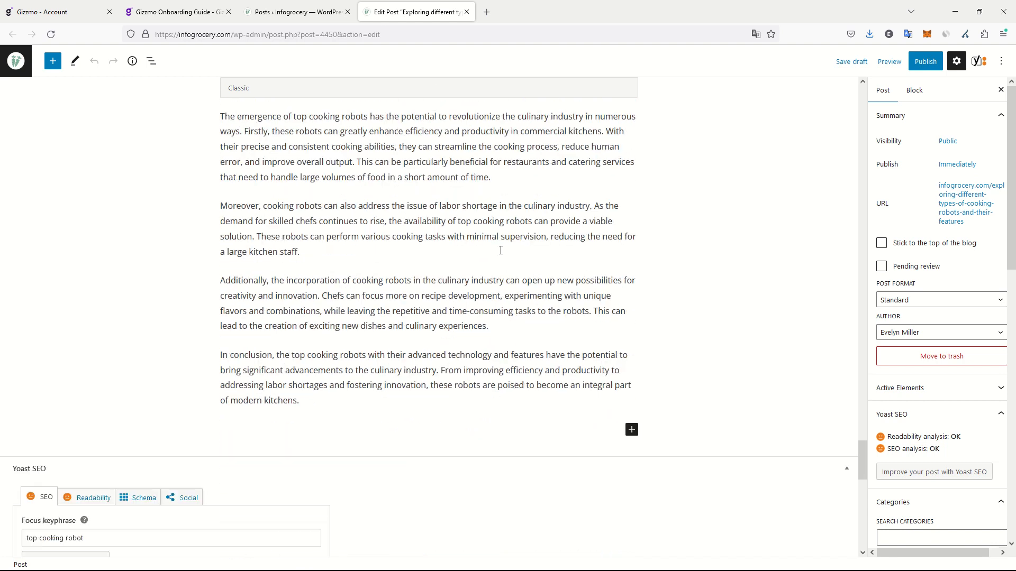
Recheck the draft's closing sections and examine the Yoast SEO focus keyphrase, Google preview, slug and meta description.
{"action": "scroll", "coordinate": [502, 255], "scroll_direction": "up", "scroll_amount": 8}
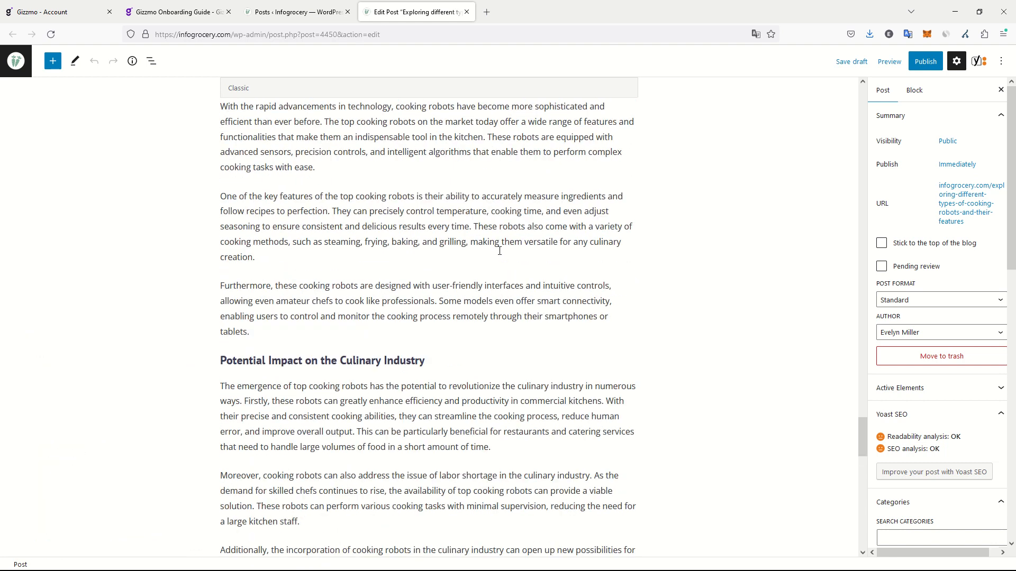
{"action": "scroll", "coordinate": [488, 239], "scroll_direction": "up", "scroll_amount": 10}
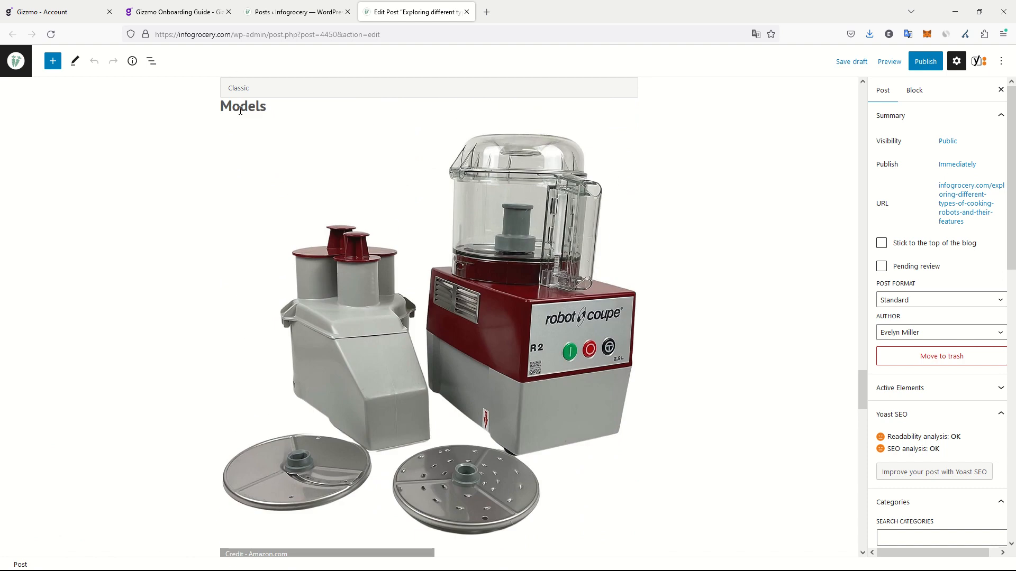
{"action": "scroll", "coordinate": [327, 154], "scroll_direction": "up", "scroll_amount": 1}
{"action": "scroll", "coordinate": [327, 154], "scroll_direction": "down", "scroll_amount": 15}
{"action": "scroll", "coordinate": [386, 181], "scroll_direction": "down", "scroll_amount": 7}
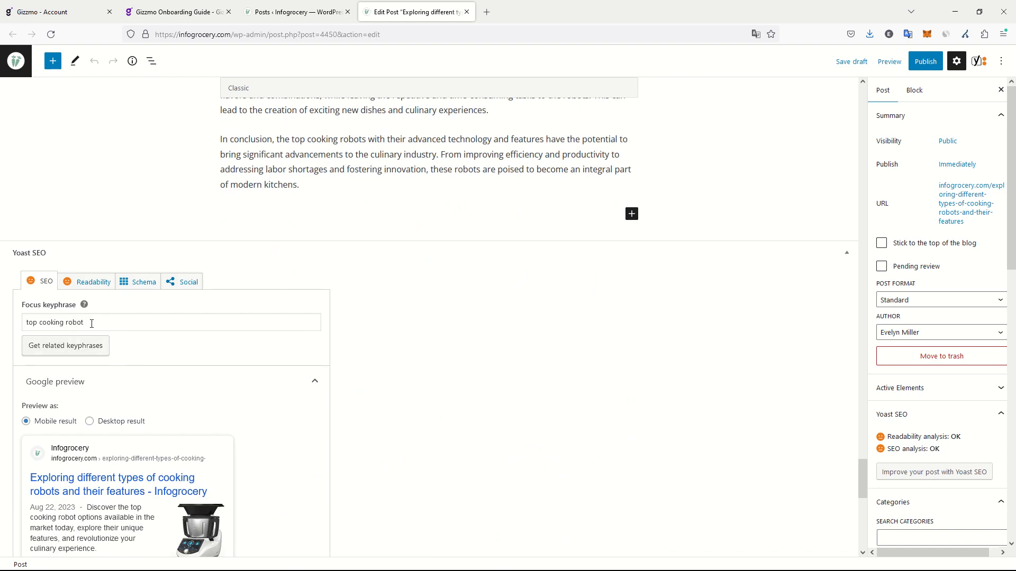
{"action": "scroll", "coordinate": [195, 320], "scroll_direction": "down", "scroll_amount": 3}
{"action": "scroll", "coordinate": [229, 245], "scroll_direction": "down", "scroll_amount": 2}
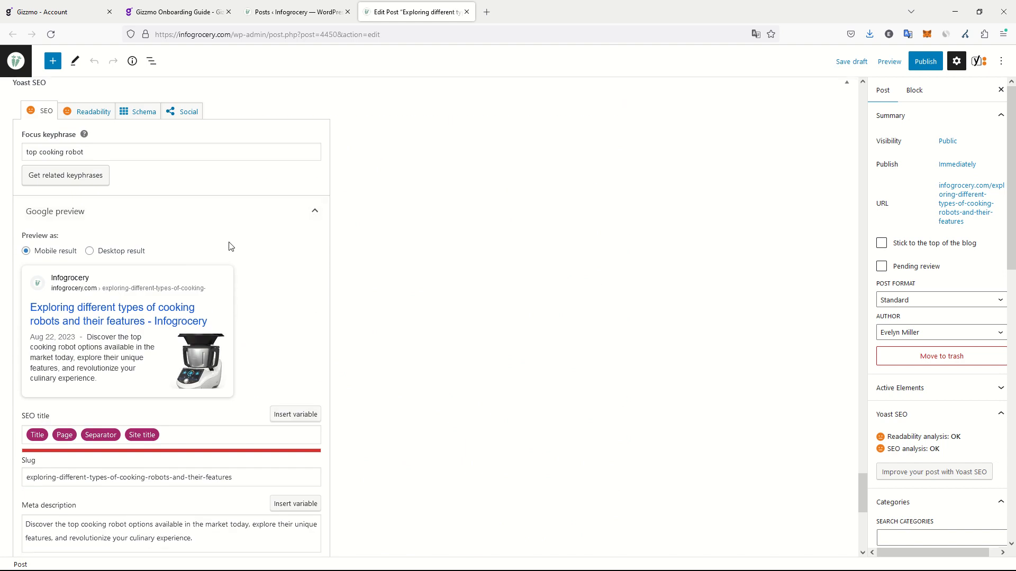
Publish the post "Exploring different types of cooking robots and their features".
{"action": "left_click", "coordinate": [925, 61]}
{"action": "left_click", "coordinate": [907, 62]}
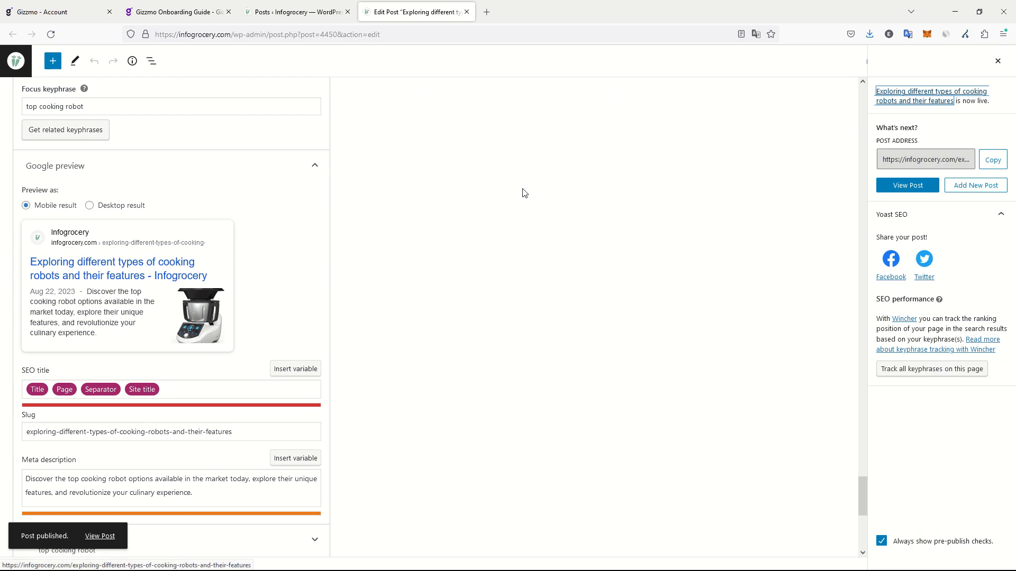
Open the published post in a new private window and accept the recommended cookies.
{"action": "right_click", "coordinate": [94, 537]}
{"action": "left_click", "coordinate": [154, 381]}
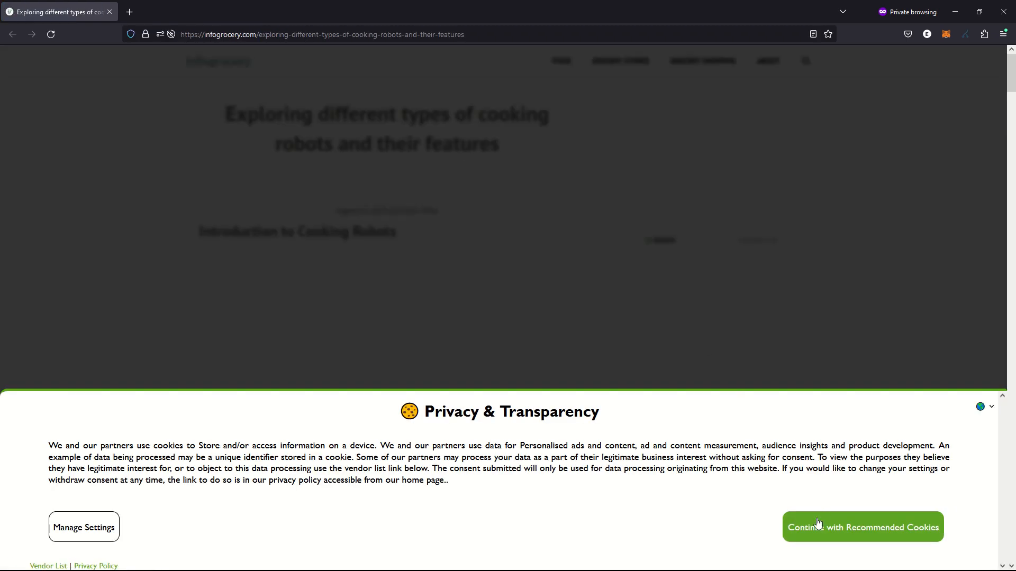
{"action": "left_click", "coordinate": [817, 523]}
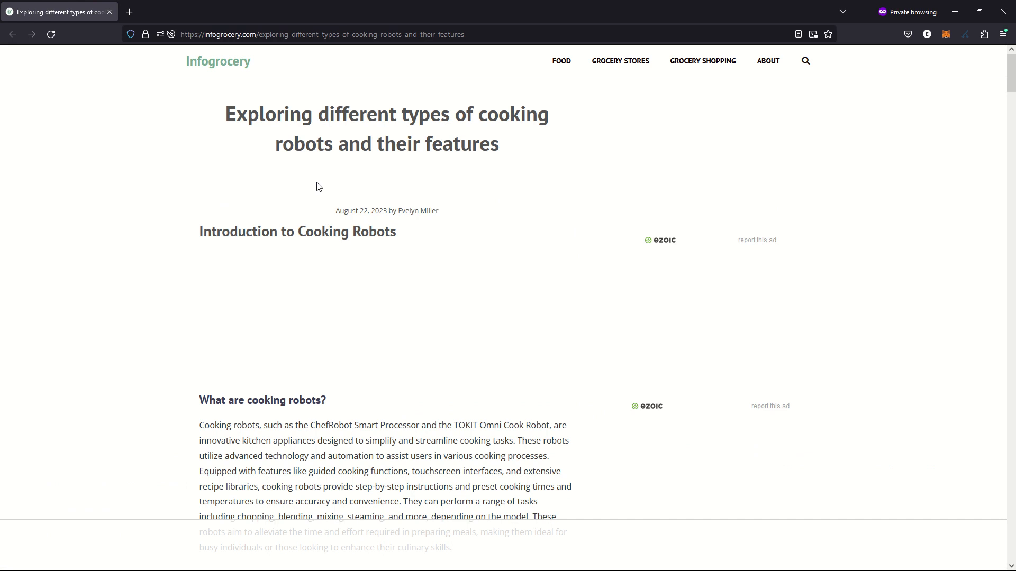
Look through the live cooking robots post, checking how its sections, product images and product carousel display.
{"action": "scroll", "coordinate": [318, 188], "scroll_direction": "down", "scroll_amount": 7}
{"action": "scroll", "coordinate": [317, 188], "scroll_direction": "down", "scroll_amount": 20}
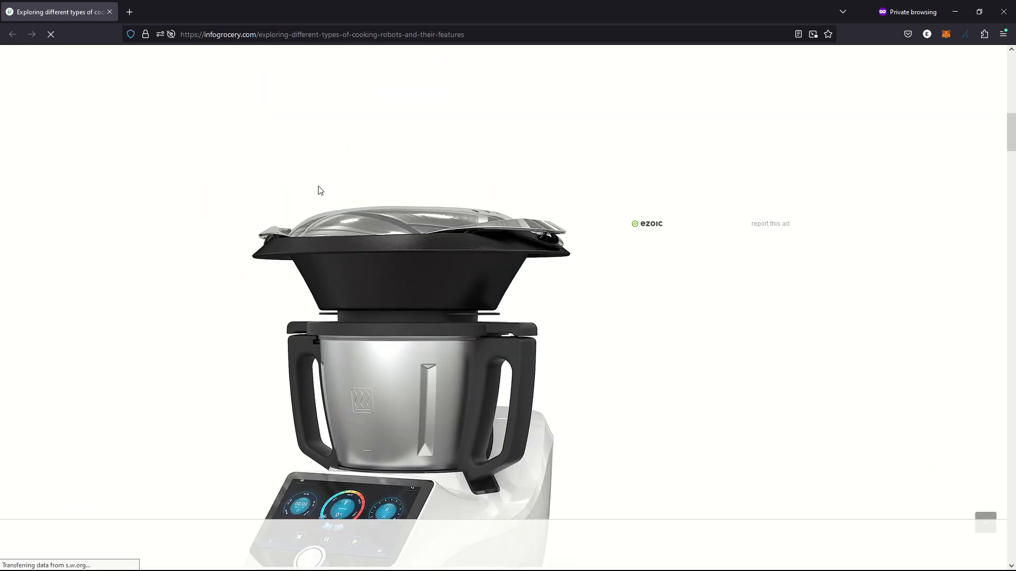
{"action": "scroll", "coordinate": [328, 189], "scroll_direction": "down", "scroll_amount": 20}
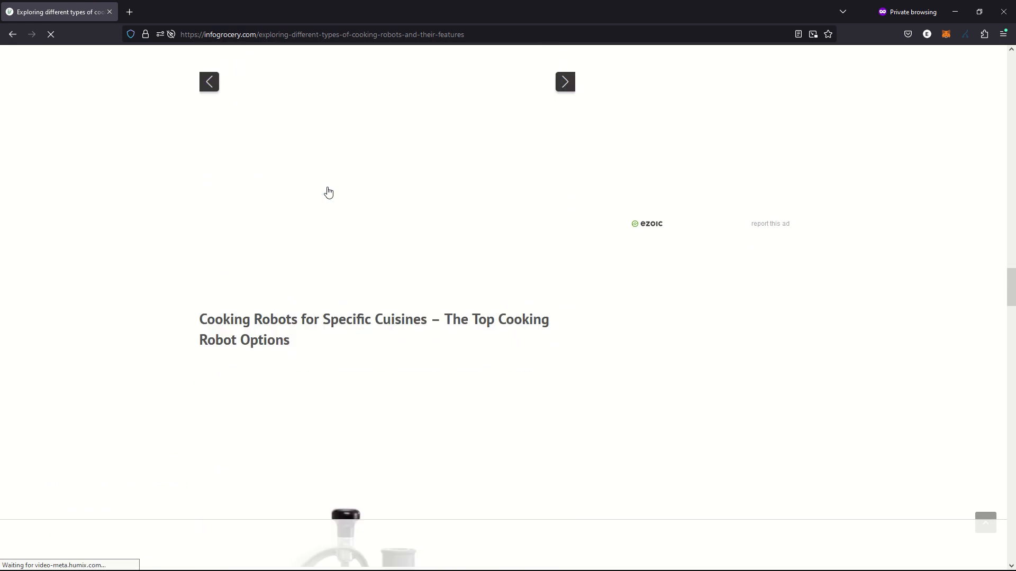
{"action": "scroll", "coordinate": [302, 214], "scroll_direction": "down", "scroll_amount": 18}
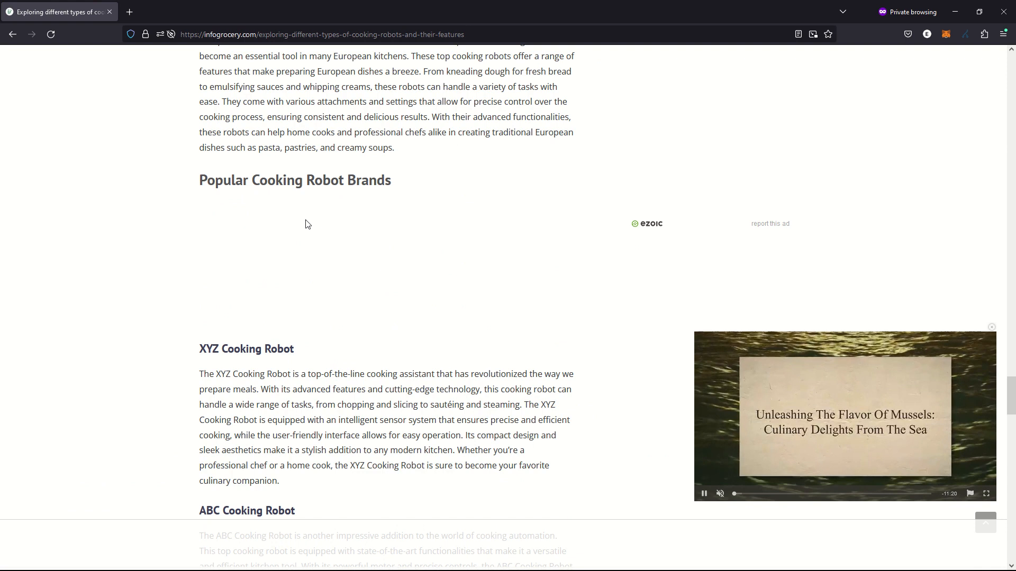
{"action": "scroll", "coordinate": [322, 218], "scroll_direction": "down", "scroll_amount": 20}
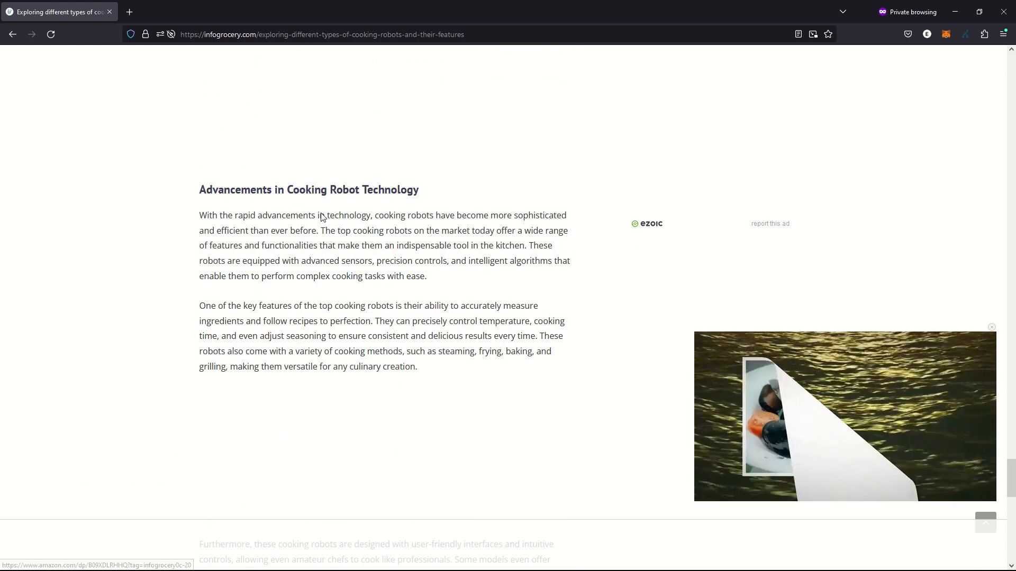
{"action": "scroll", "coordinate": [324, 218], "scroll_direction": "up", "scroll_amount": 20}
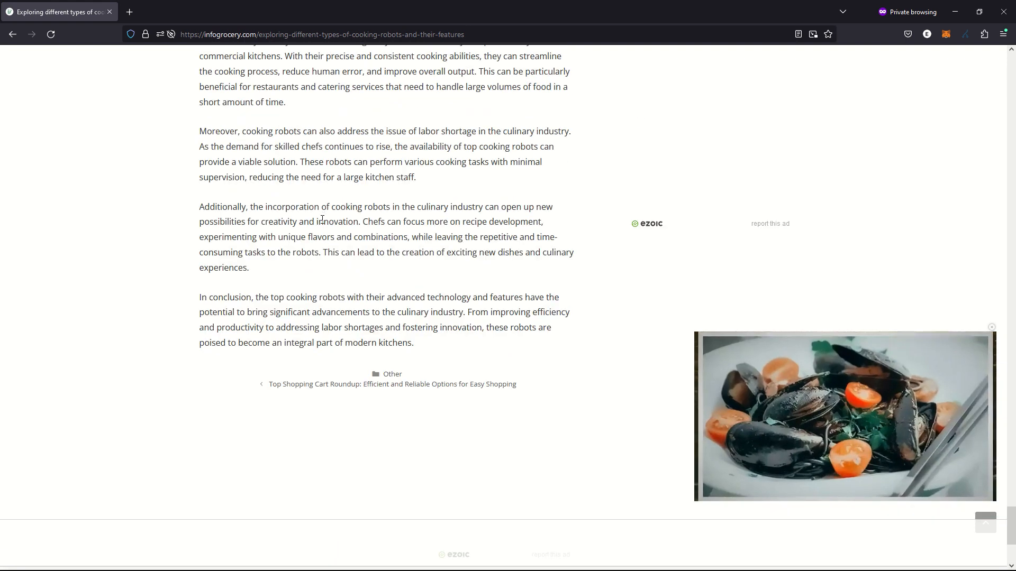
{"action": "scroll", "coordinate": [325, 231], "scroll_direction": "up", "scroll_amount": 12}
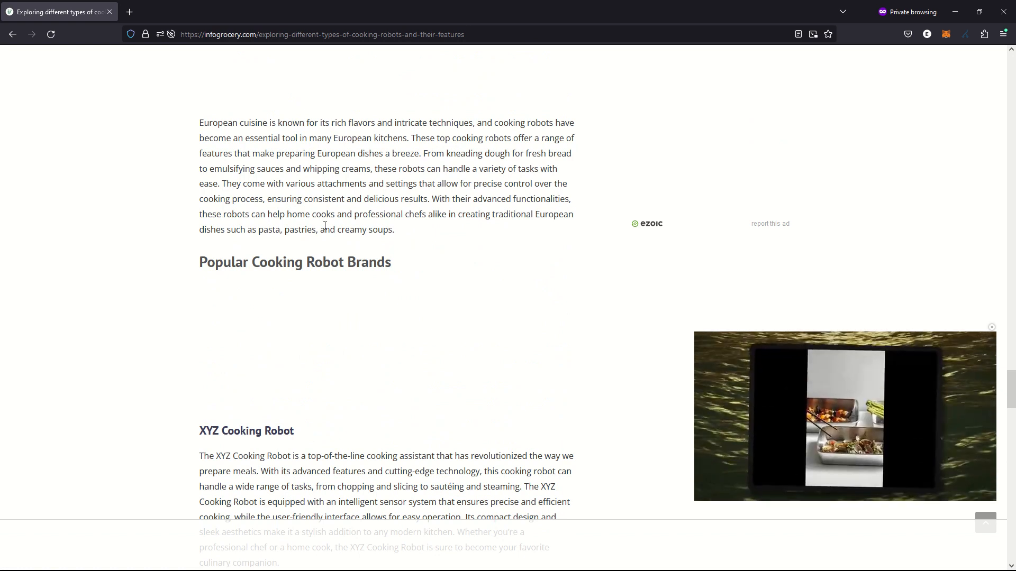
{"action": "scroll", "coordinate": [325, 226], "scroll_direction": "up", "scroll_amount": 15}
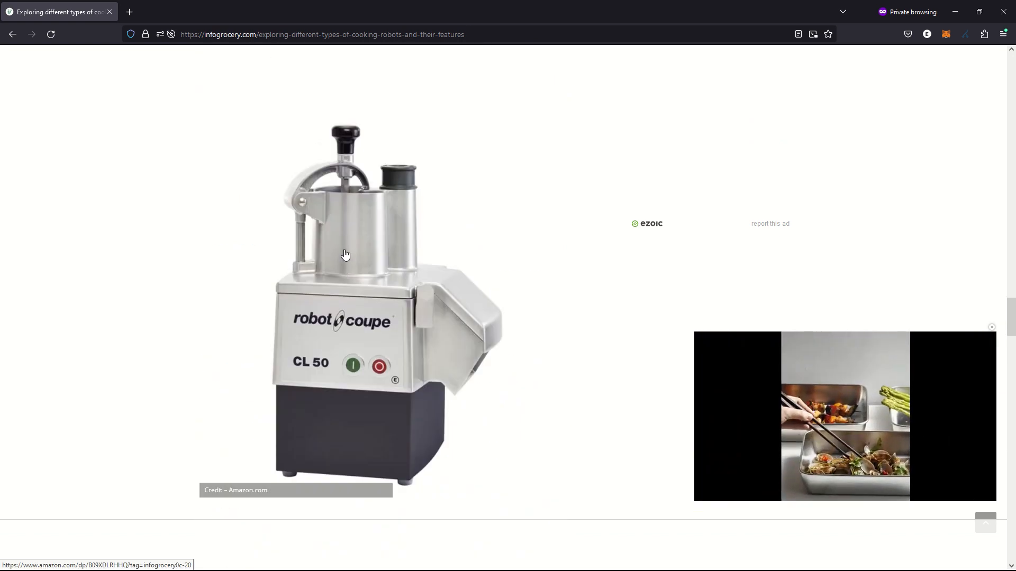